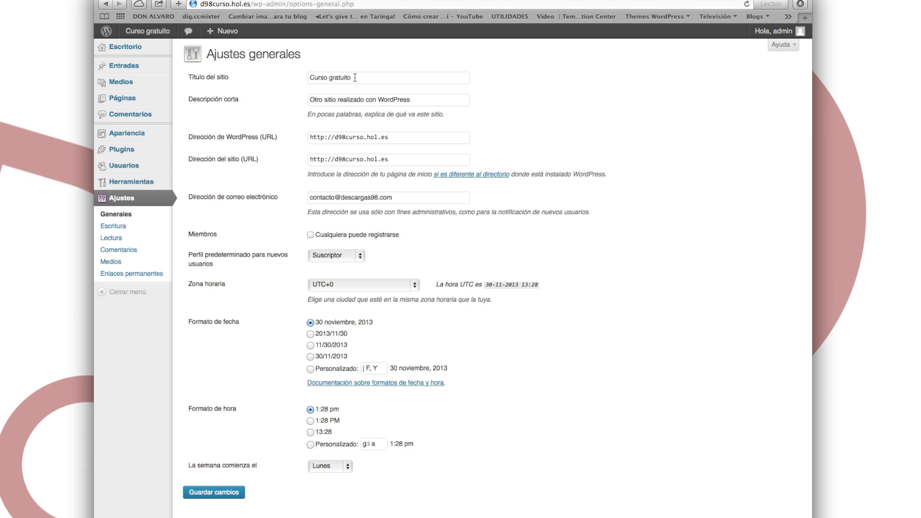
# Review the tagline, WordPress URL, site URL and e-mail address fields in the general settings
pyautogui.click(429, 99)
pyautogui.press('super+a')
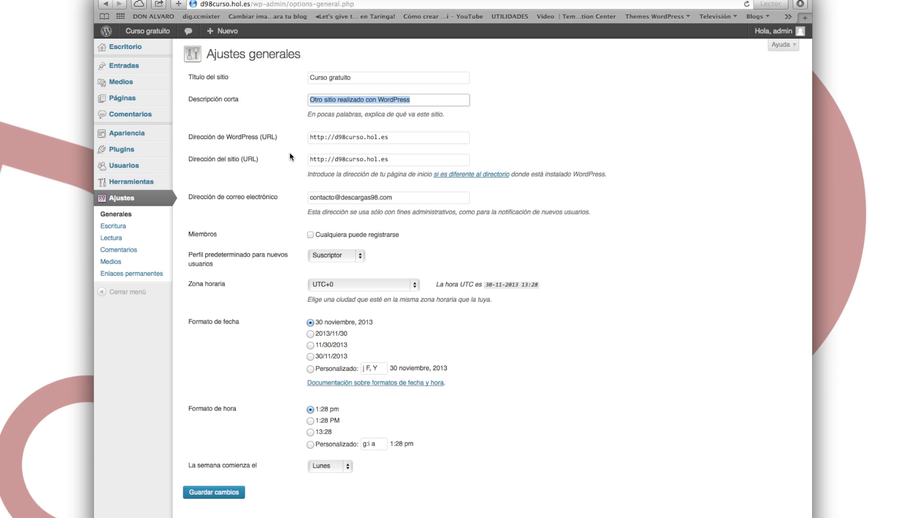
pyautogui.click(395, 139)
pyautogui.click(396, 160)
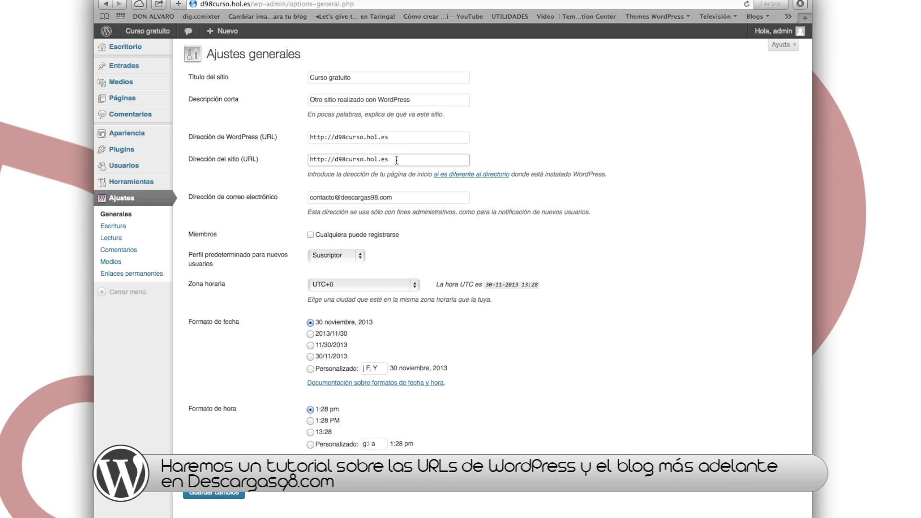
pyautogui.scroll(-1, 396, 160)
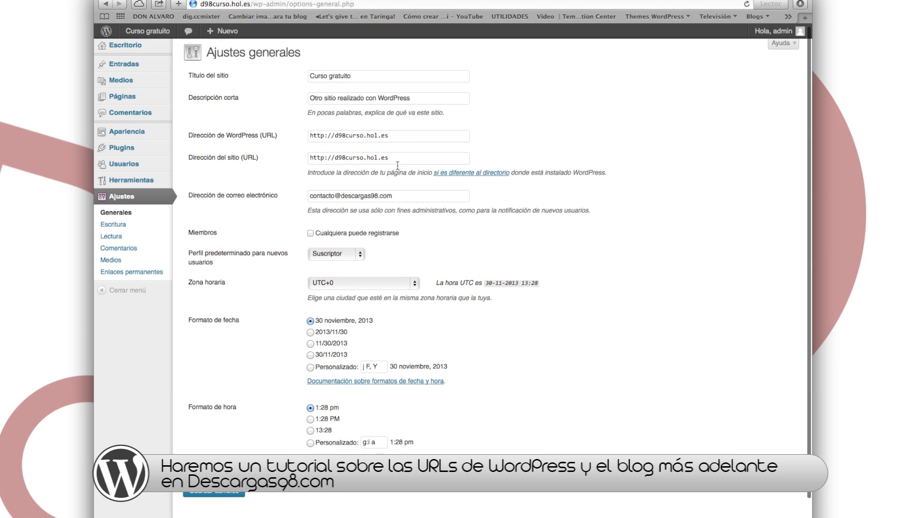
pyautogui.click(398, 162)
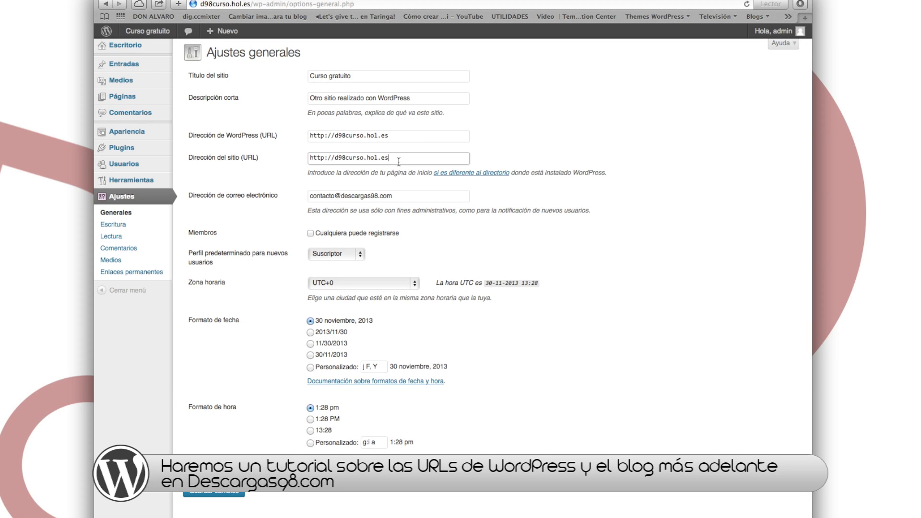
pyautogui.click(405, 196)
pyautogui.scroll(-1, 405, 195)
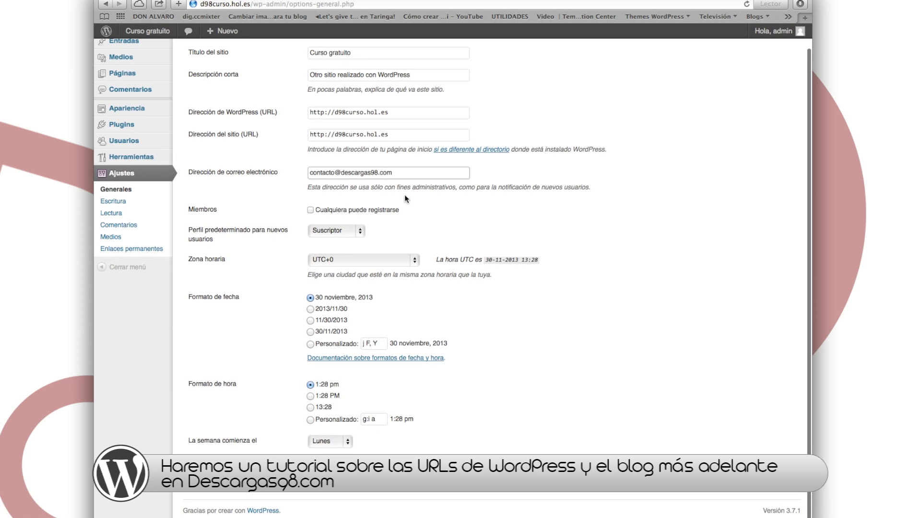
# Examine the open-registration option, the default new-user roles and the week-start choices in the general settings
pyautogui.click(330, 211)
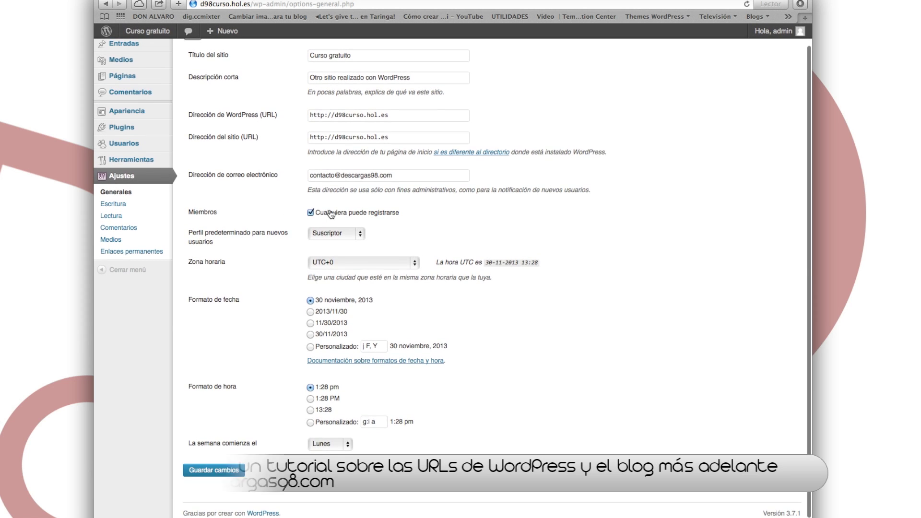
pyautogui.click(331, 211)
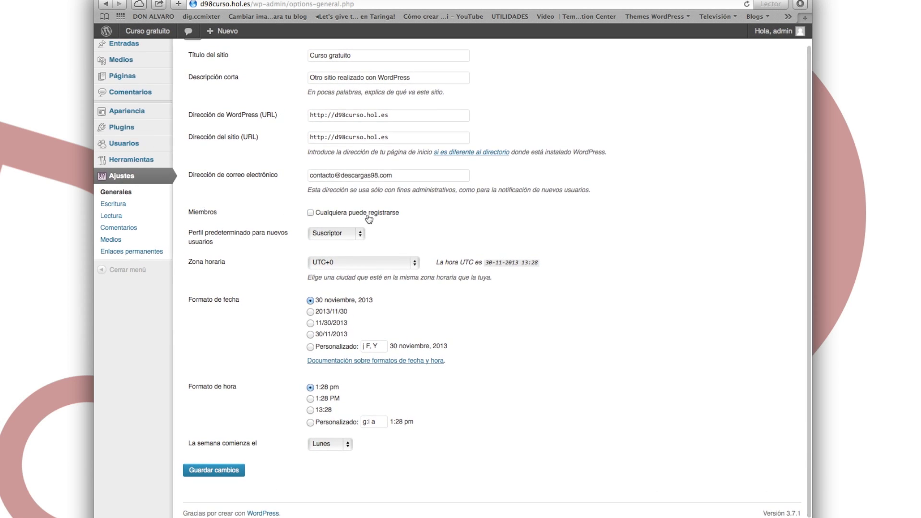
pyautogui.click(339, 236)
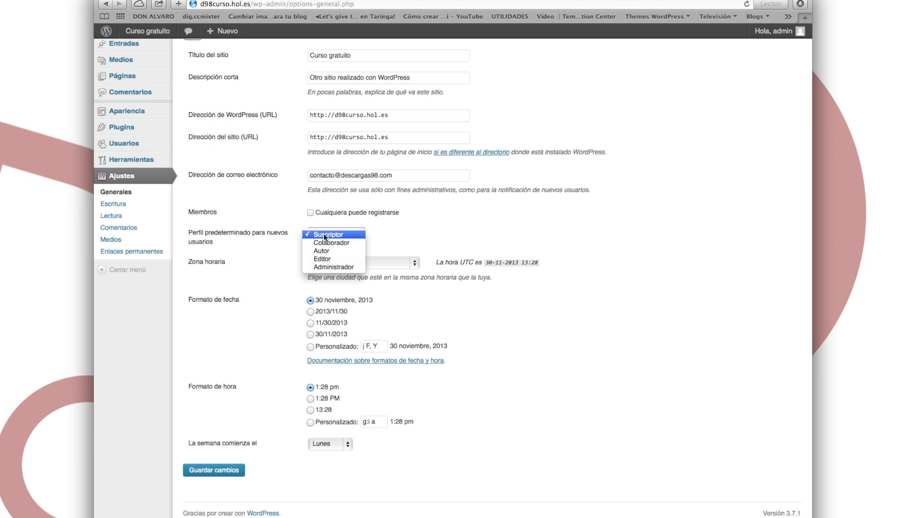
pyautogui.click(330, 190)
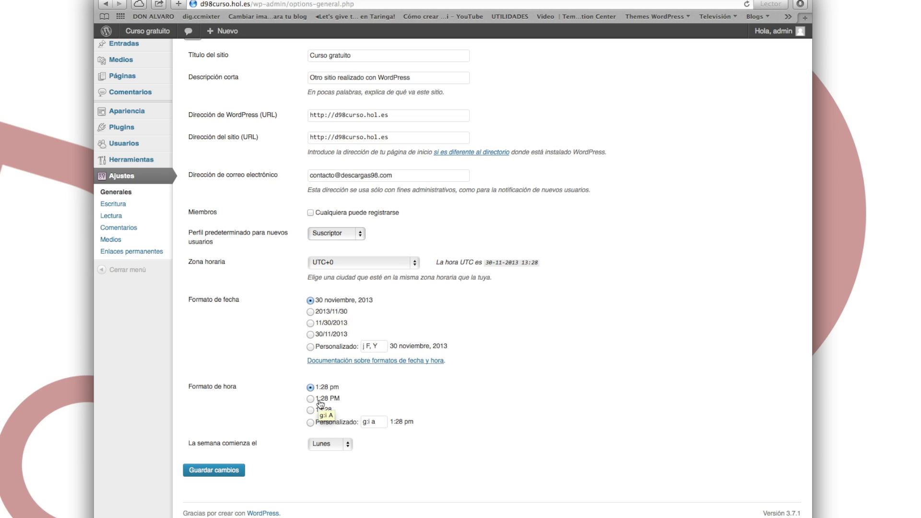
pyautogui.click(329, 445)
pyautogui.click(398, 444)
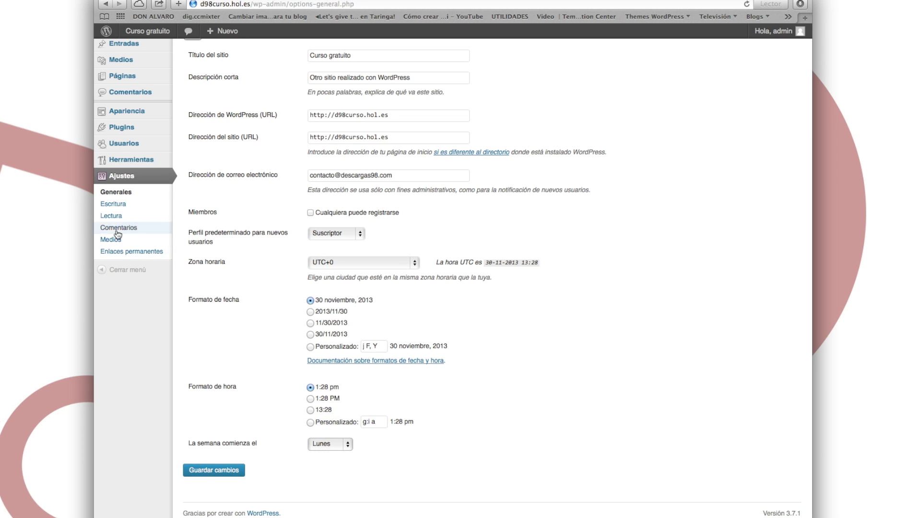
# In the writing settings, inspect the default post formats and add the Publicar esto bookmarklet to the browser's favourites bar
pyautogui.click(115, 205)
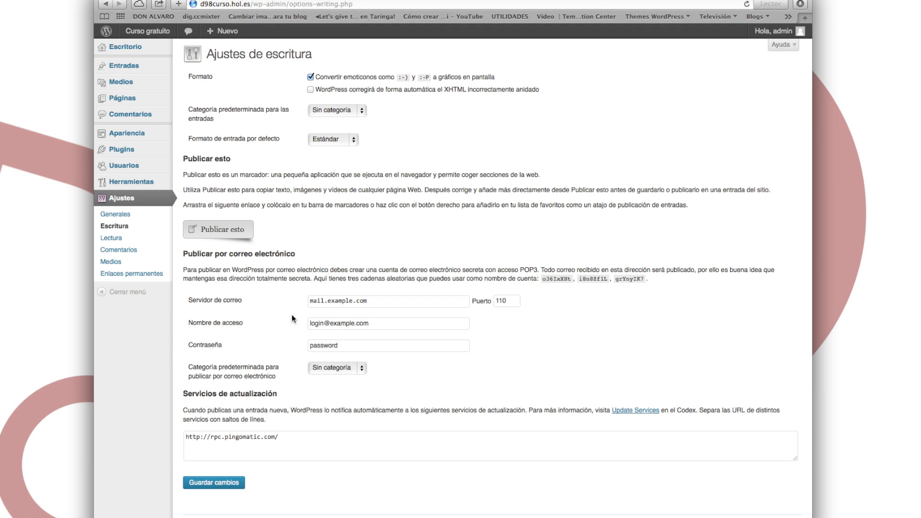
pyautogui.click(332, 138)
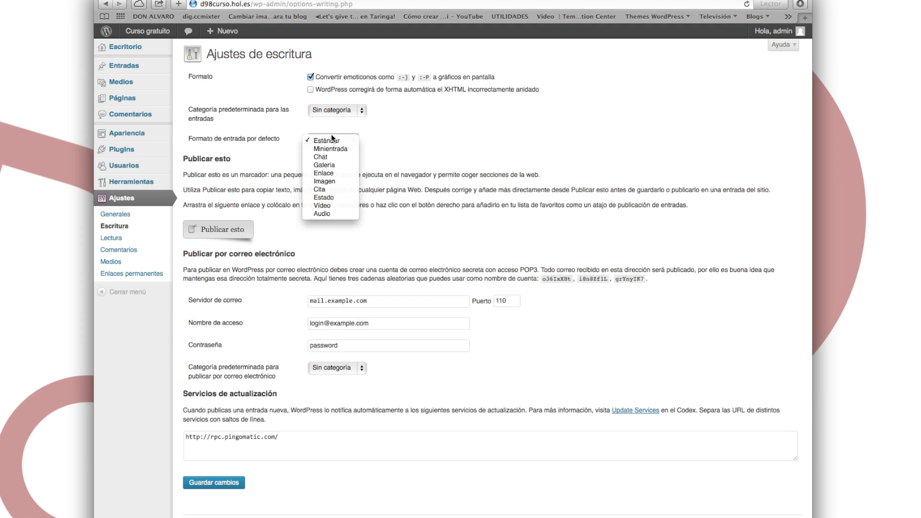
pyautogui.click(253, 192)
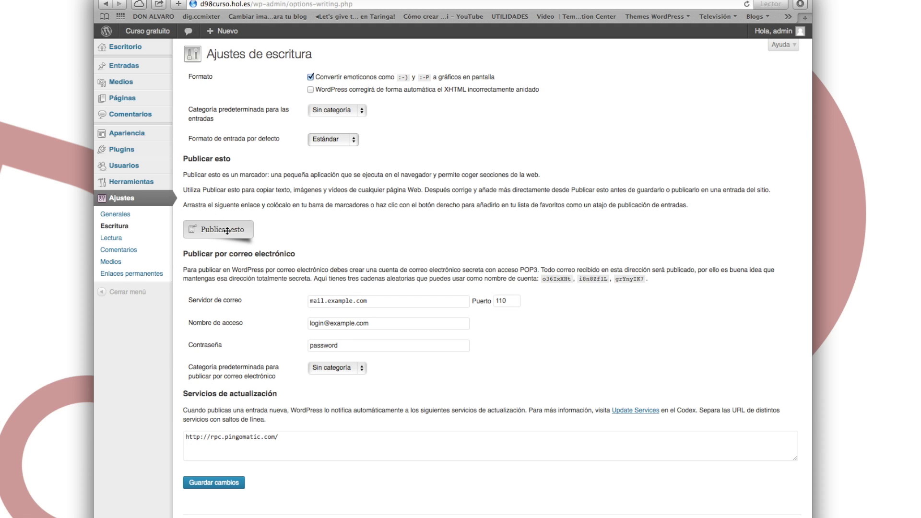
pyautogui.moveTo(212, 230); pyautogui.dragTo(141, 18)
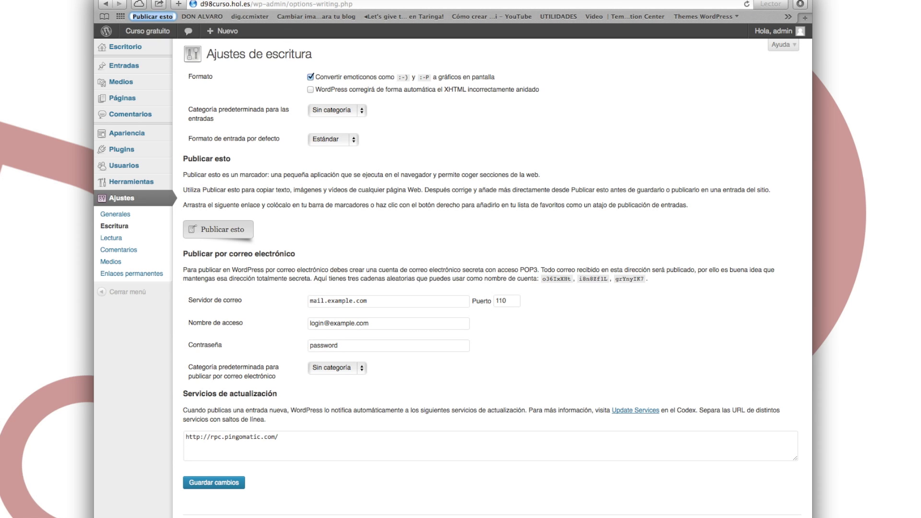
# Open descargas98.com in a new tab, go to its Noticias page and try the Publicar esto bookmarklet there
pyautogui.click(806, 19)
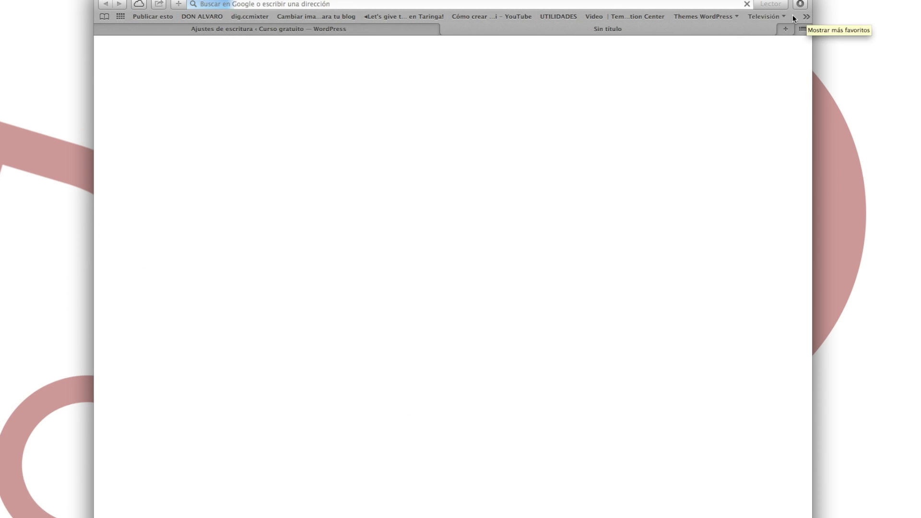
pyautogui.click(563, 4)
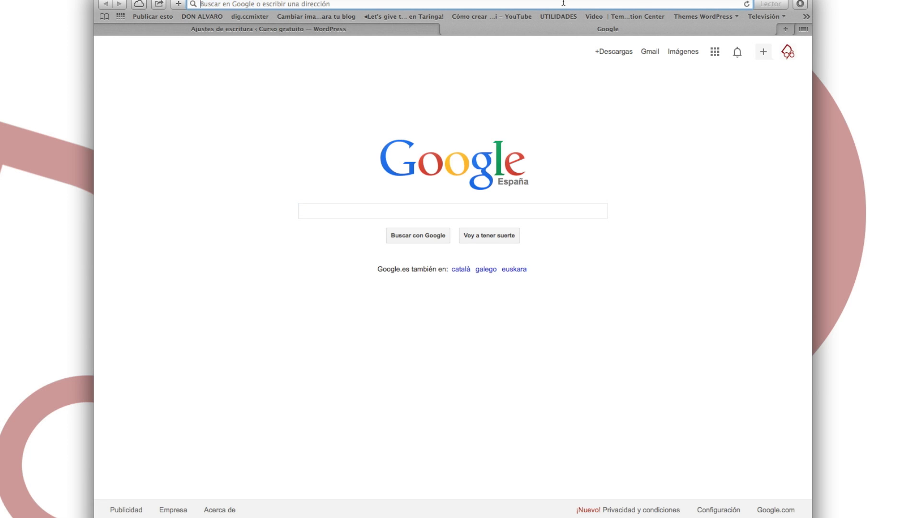
pyautogui.write('descargas98.com')
pyautogui.press('Return')
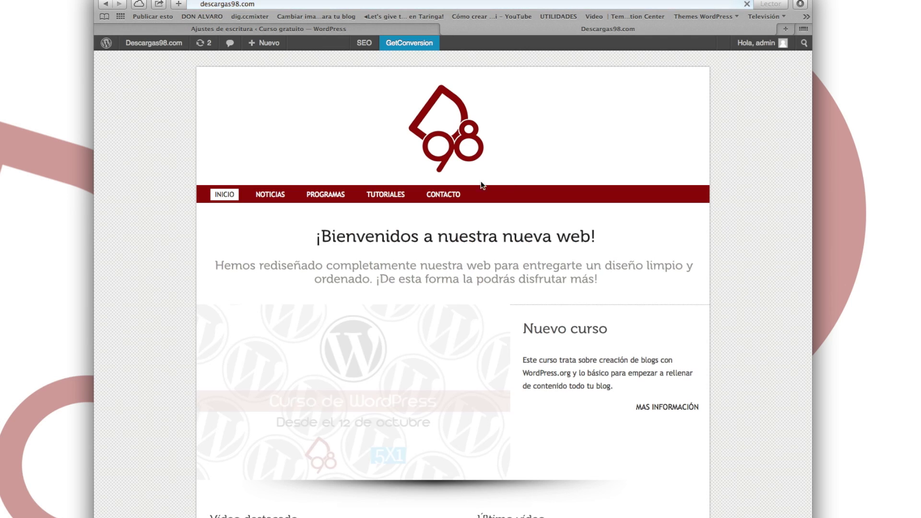
pyautogui.click(263, 195)
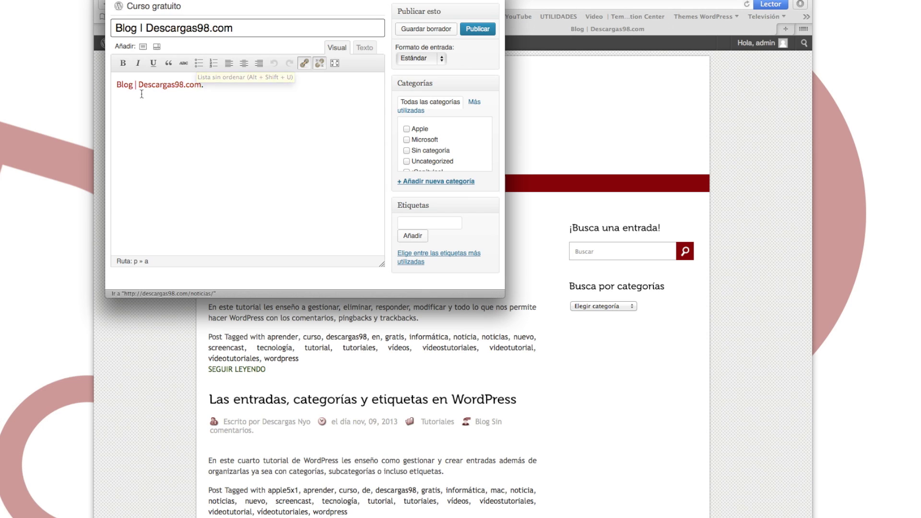
pyautogui.scroll(-1, 411, 171)
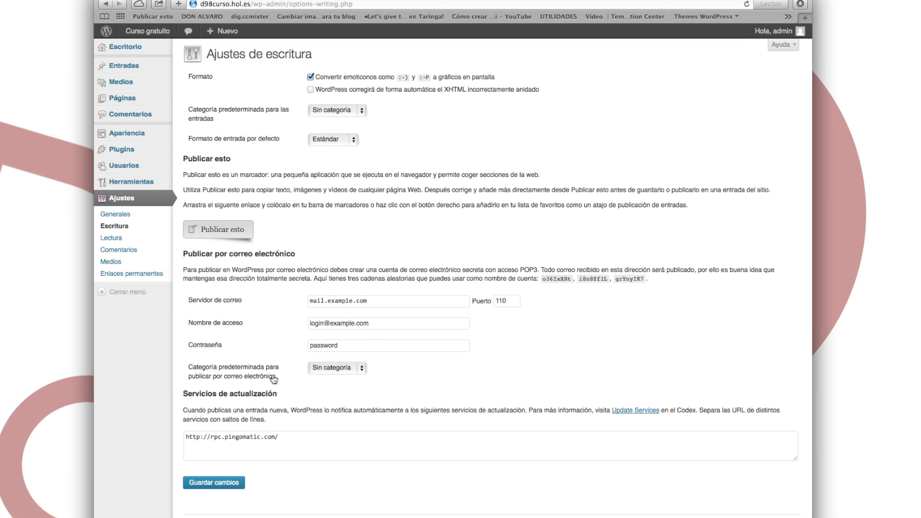
# Open the reading settings and look through the blog's front page at d98curso.hol.es in a new tab
pyautogui.click(129, 241)
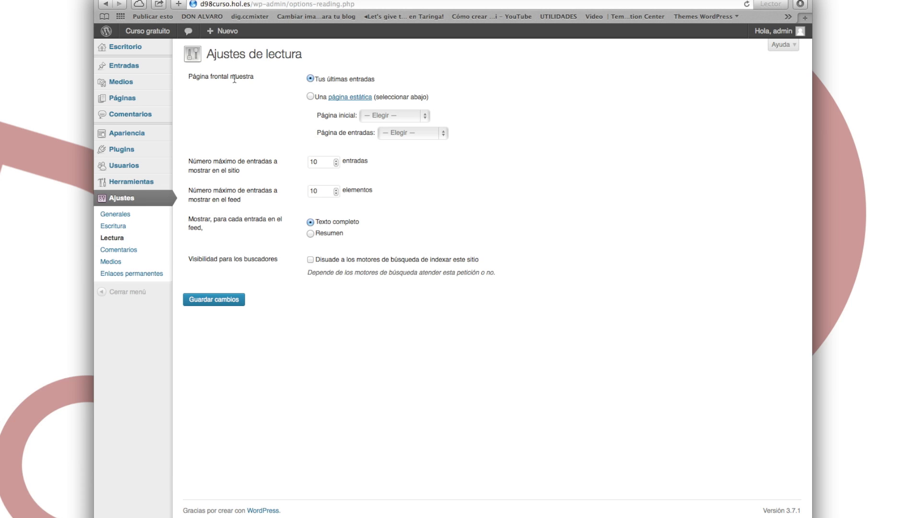
pyautogui.press('super+t')
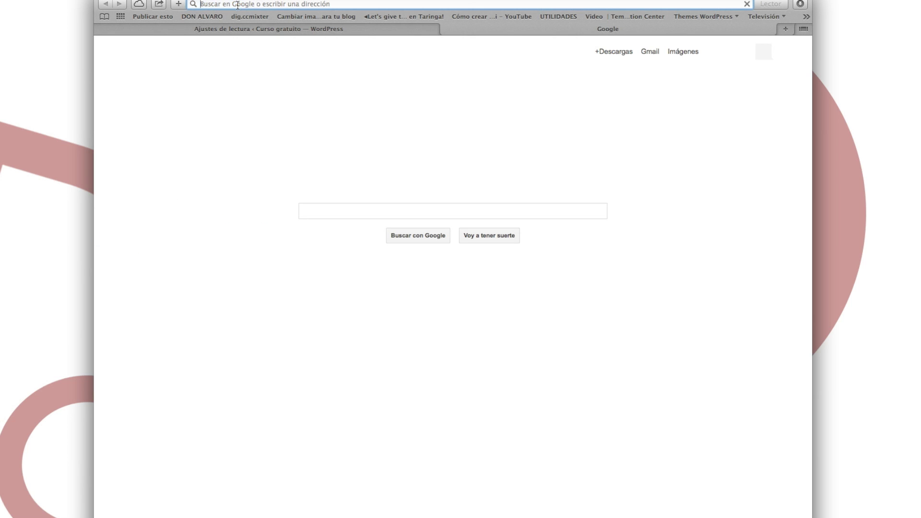
pyautogui.click(237, 5)
pyautogui.write('d98curso.hol.es')
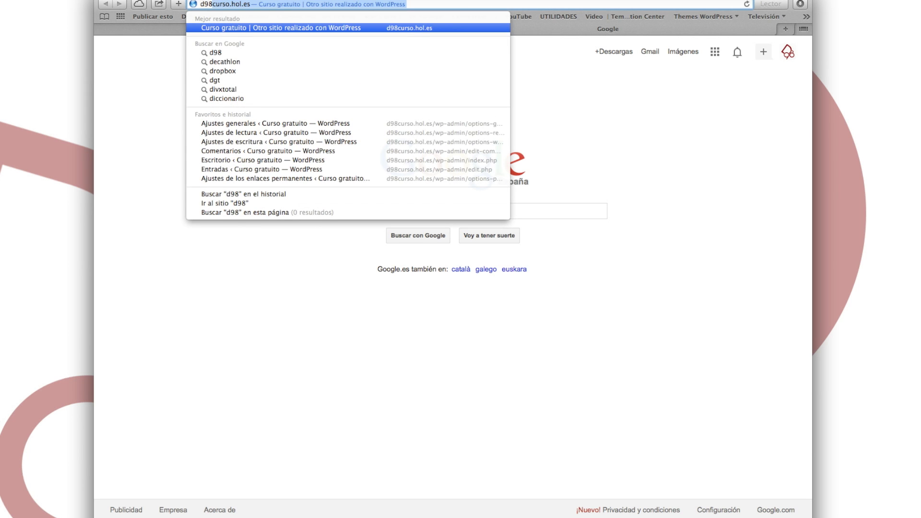
pyautogui.press('Return')
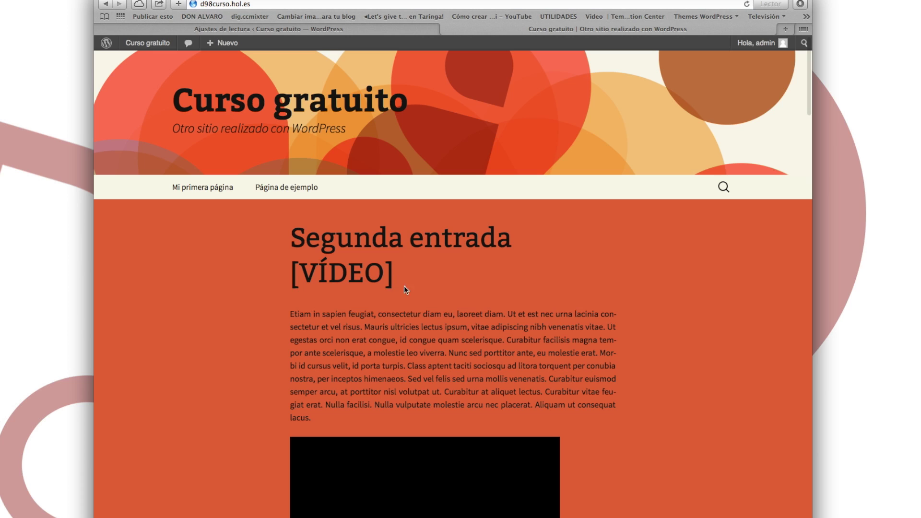
pyautogui.scroll(-20, 433, 325)
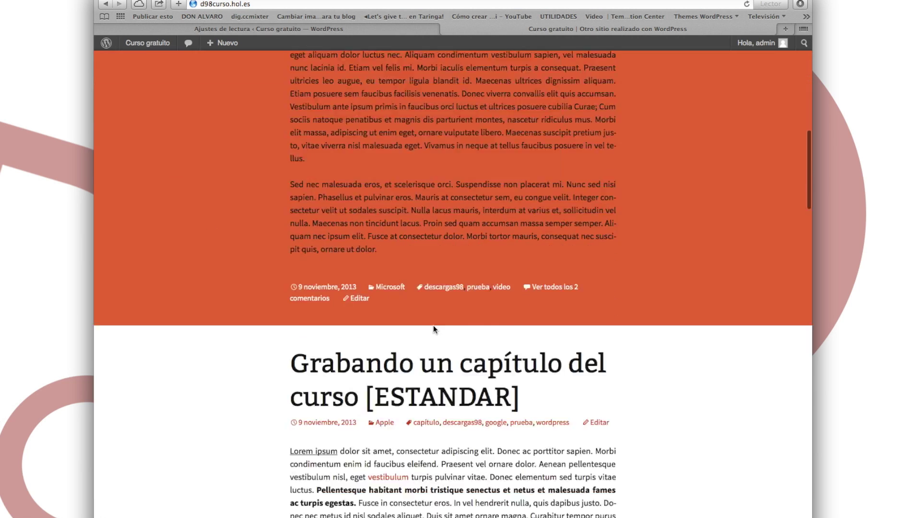
pyautogui.scroll(20, 433, 329)
# Set a static front page with Mi primera página as home and Página de ejemplo as posts page, and save
pyautogui.click(216, 27)
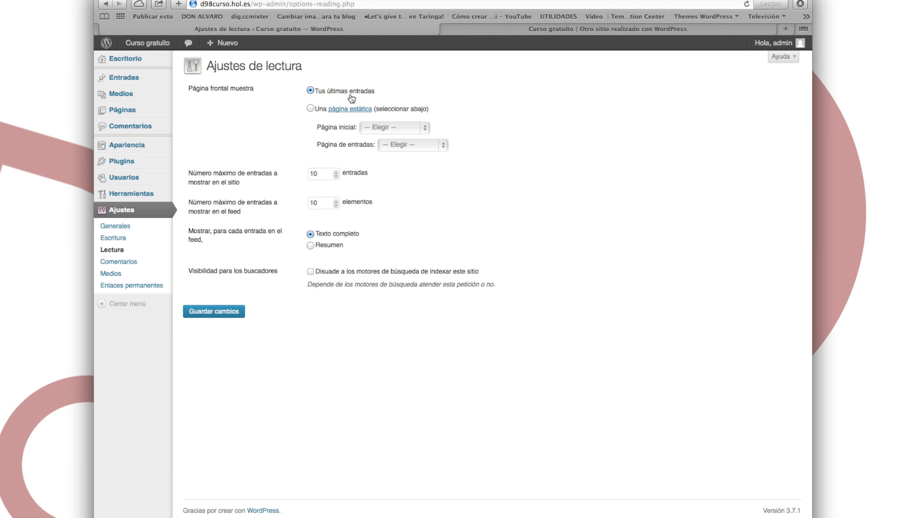
pyautogui.click(310, 108)
pyautogui.click(369, 129)
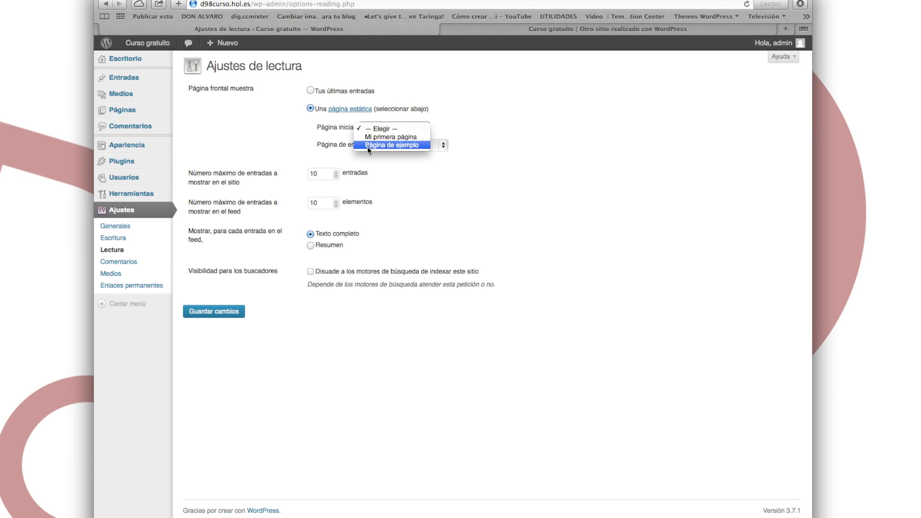
pyautogui.click(366, 139)
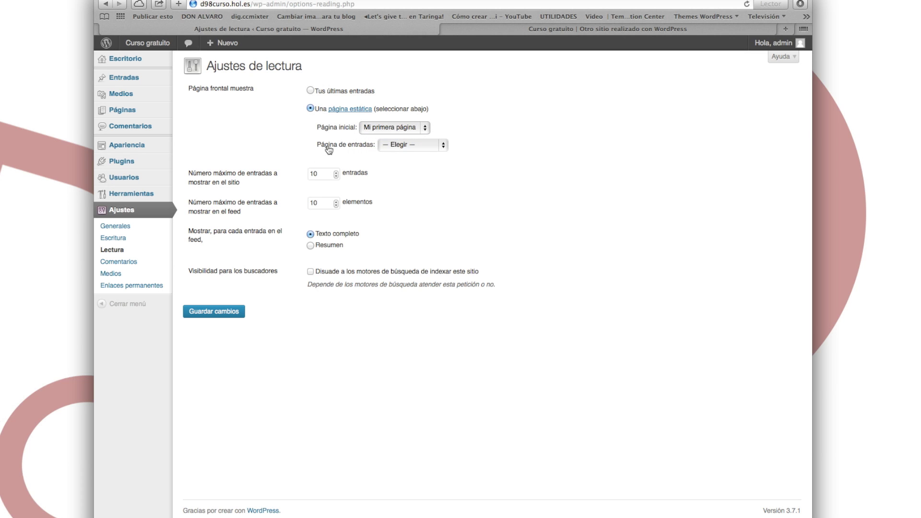
pyautogui.click(386, 145)
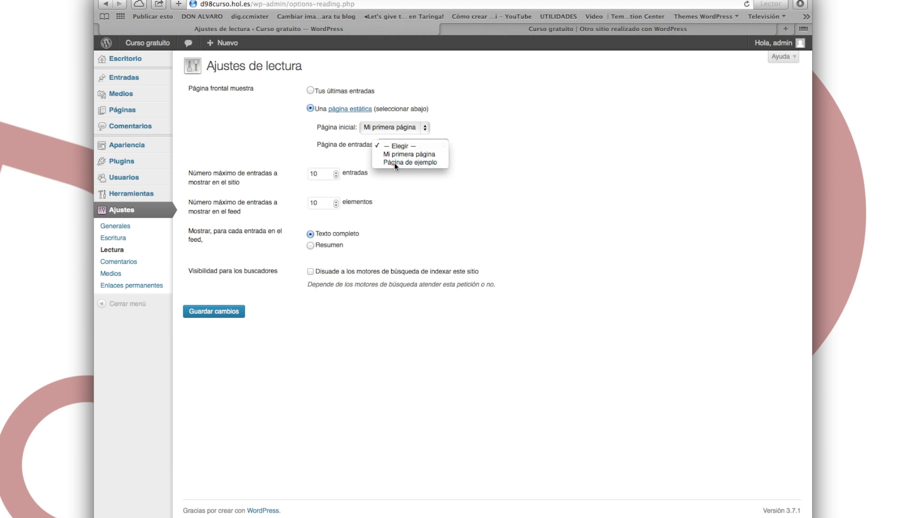
pyautogui.click(394, 162)
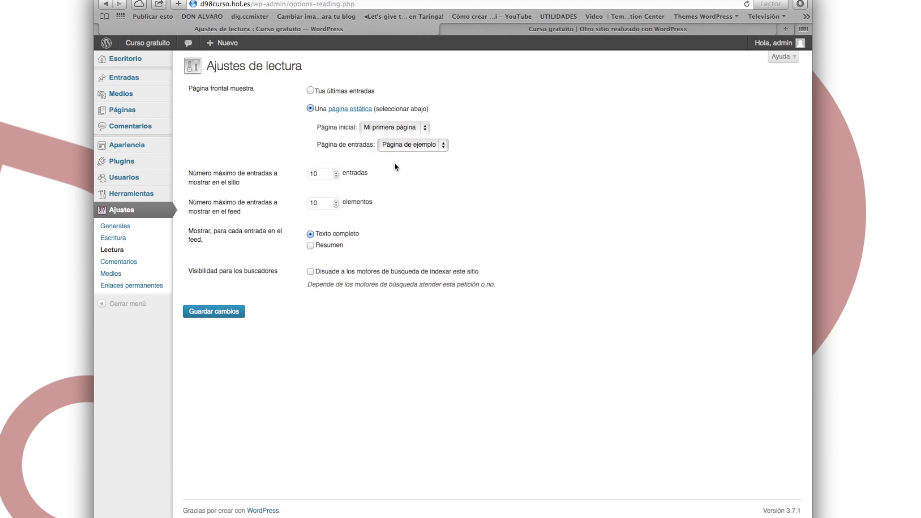
pyautogui.click(193, 311)
# Reload the blog and check its home page and the posts listed under Página de ejemplo
pyautogui.click(541, 26)
pyautogui.press('super+r')
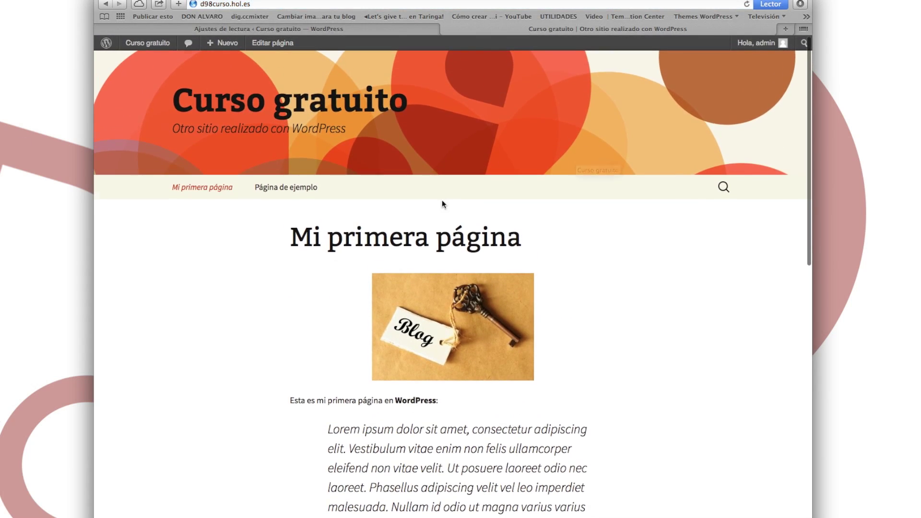
pyautogui.scroll(-10, 442, 201)
pyautogui.scroll(10, 442, 203)
pyautogui.click(286, 187)
pyautogui.scroll(-3, 493, 303)
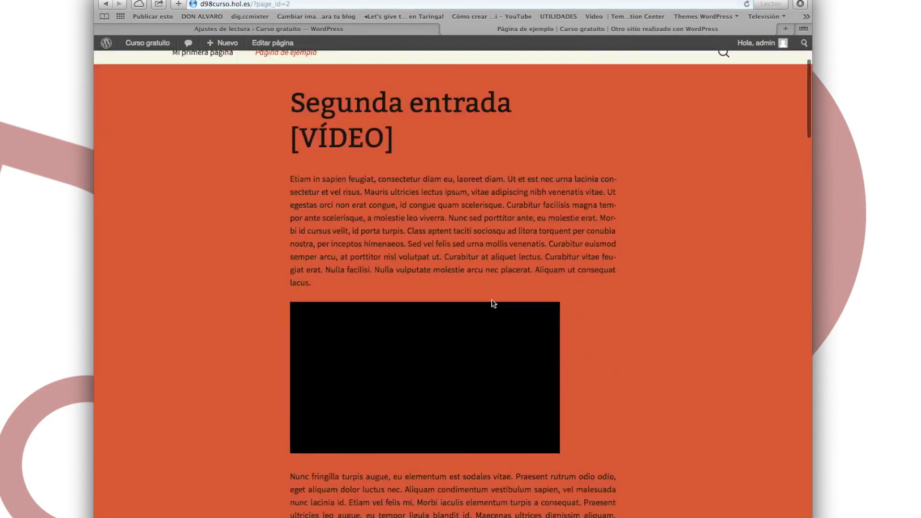
pyautogui.scroll(-20, 493, 303)
pyautogui.scroll(6, 492, 303)
pyautogui.scroll(20, 493, 304)
pyautogui.click(276, 109)
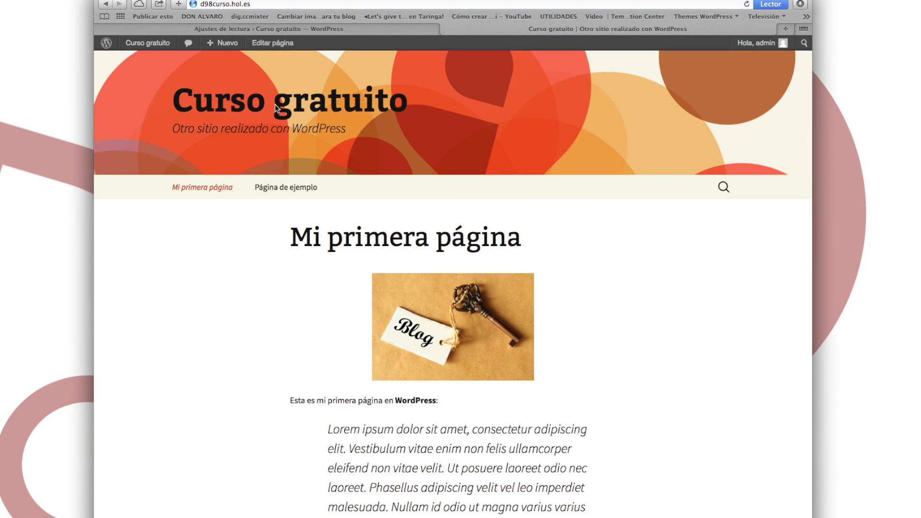
# Set the front page to Tus últimas entradas and the feed entries to Texto completo, and save the reading settings
pyautogui.click(283, 29)
pyautogui.click(309, 116)
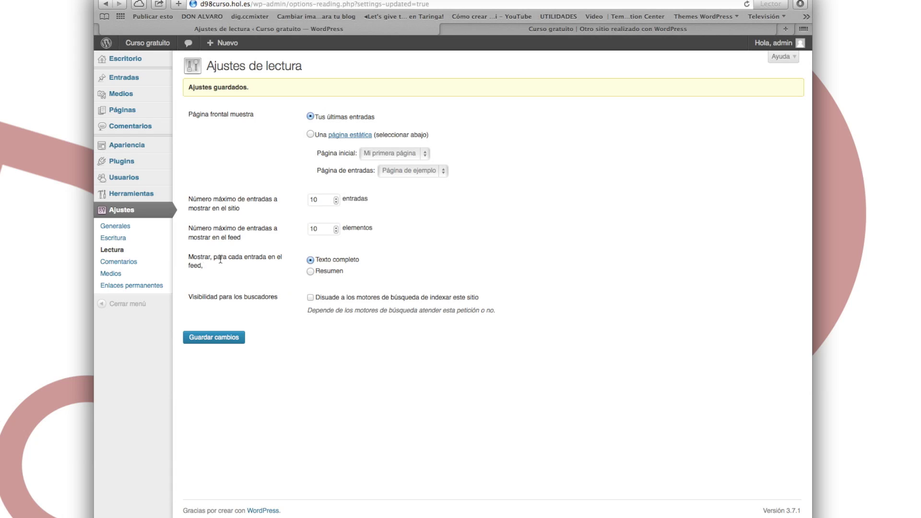
pyautogui.click(310, 271)
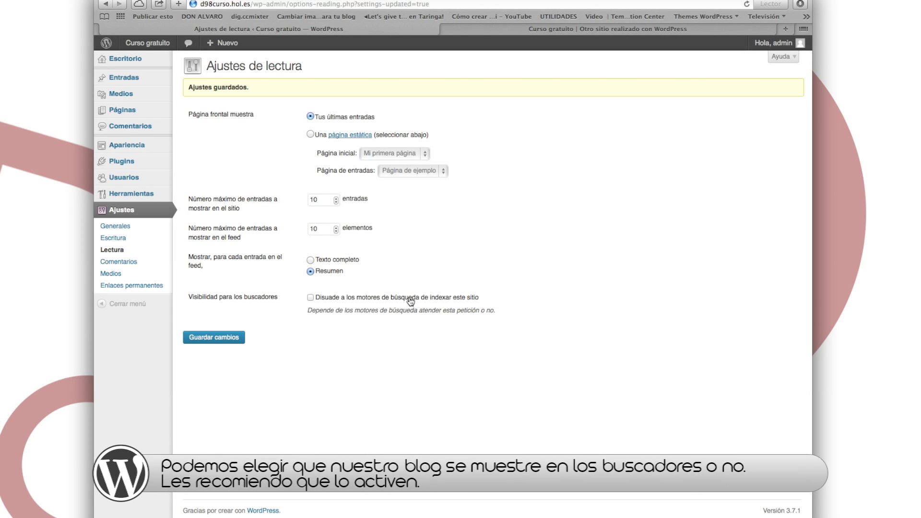
pyautogui.click(310, 260)
pyautogui.click(211, 337)
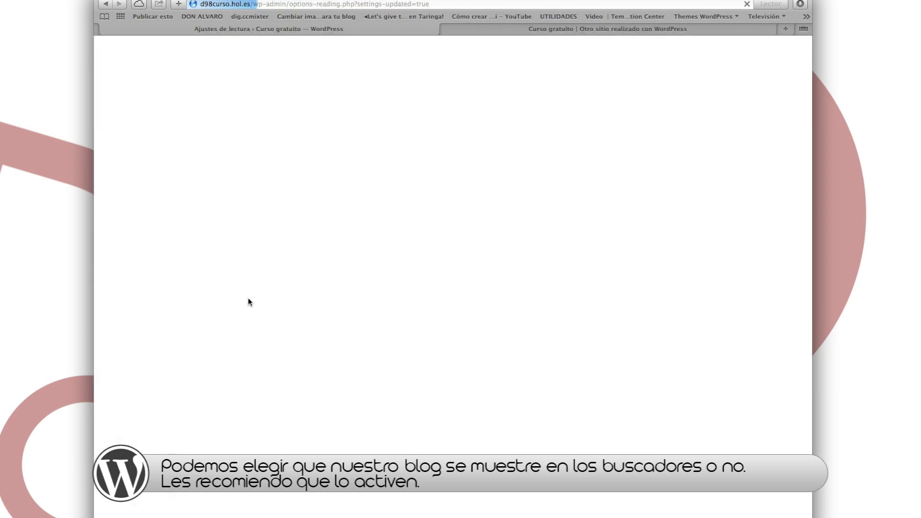
# Open the media settings and examine the medium and large image sizes and the option for organizing uploads by month and year
pyautogui.click(136, 277)
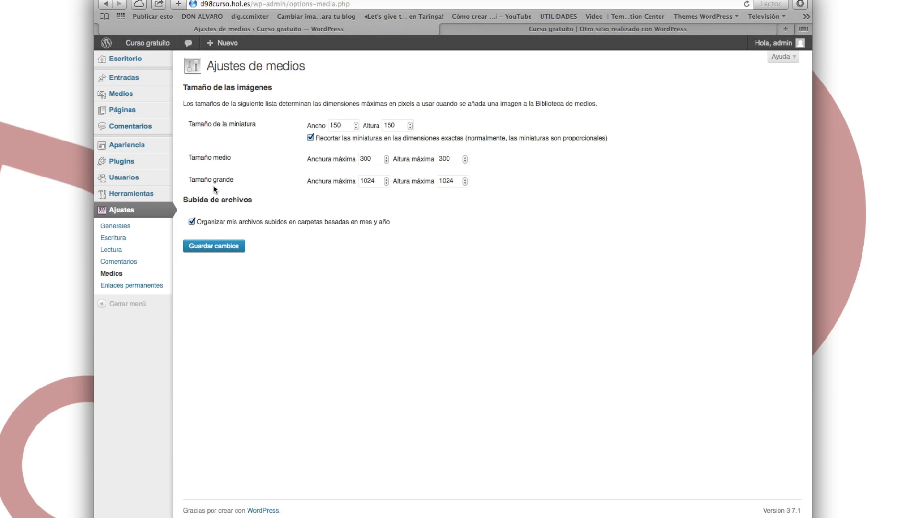
pyautogui.doubleClick(379, 160)
pyautogui.doubleClick(453, 160)
pyautogui.doubleClick(368, 181)
pyautogui.doubleClick(453, 182)
pyautogui.click(230, 222)
pyautogui.click(229, 222)
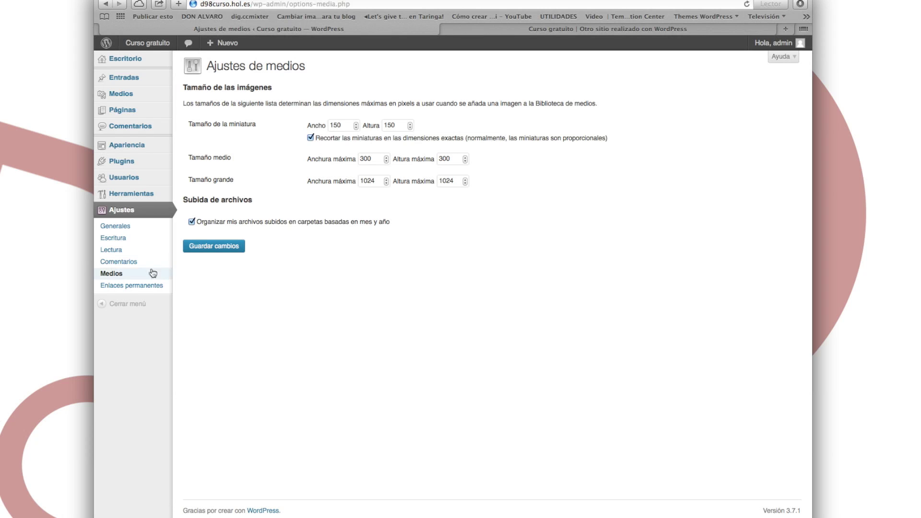
# Open the permalink settings and check the addresses of Página de ejemplo and the post Segunda entrada [VÍDEO] on the blog
pyautogui.click(137, 286)
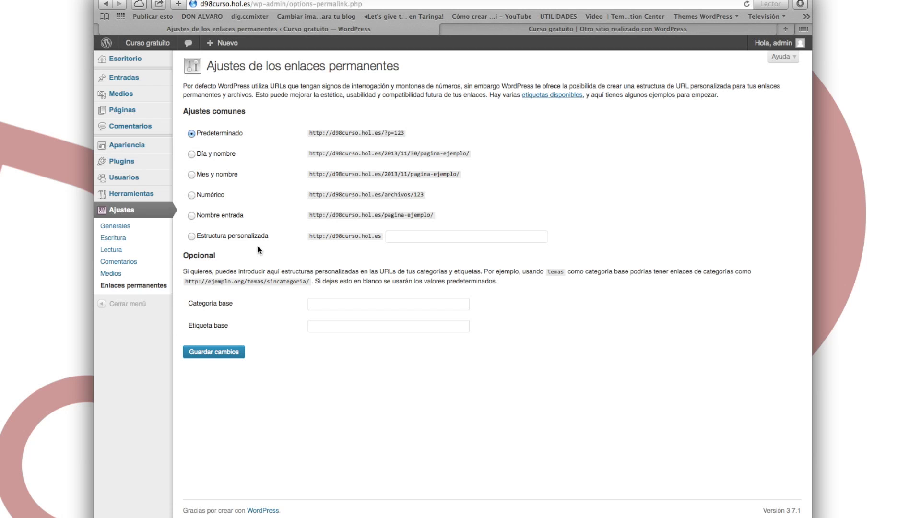
pyautogui.click(493, 30)
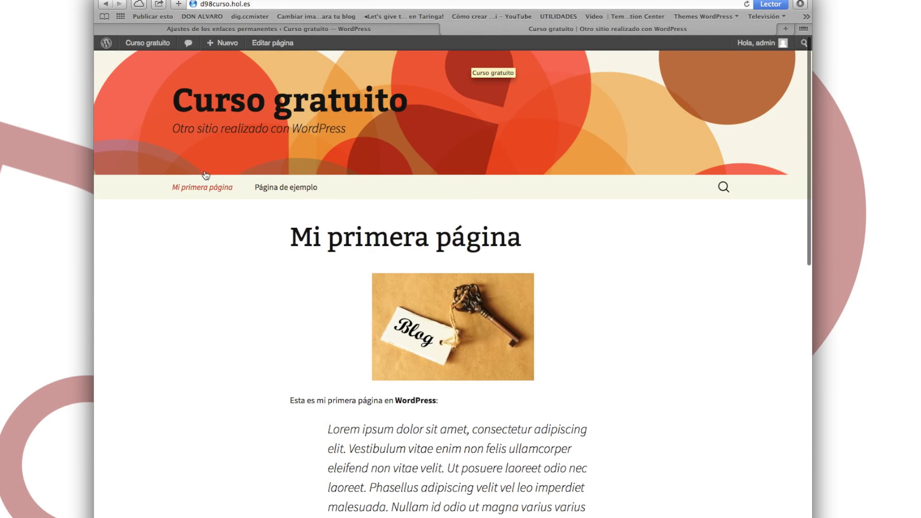
pyautogui.click(251, 187)
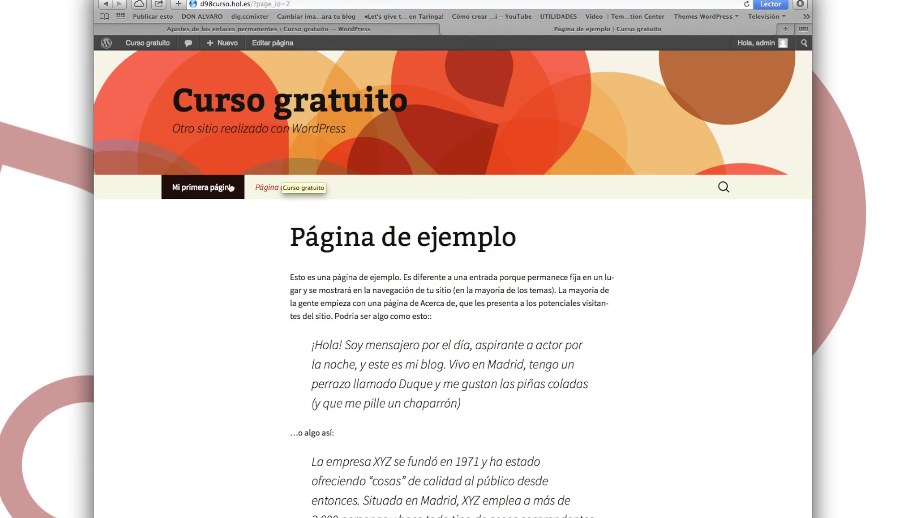
pyautogui.click(251, 117)
pyautogui.click(329, 238)
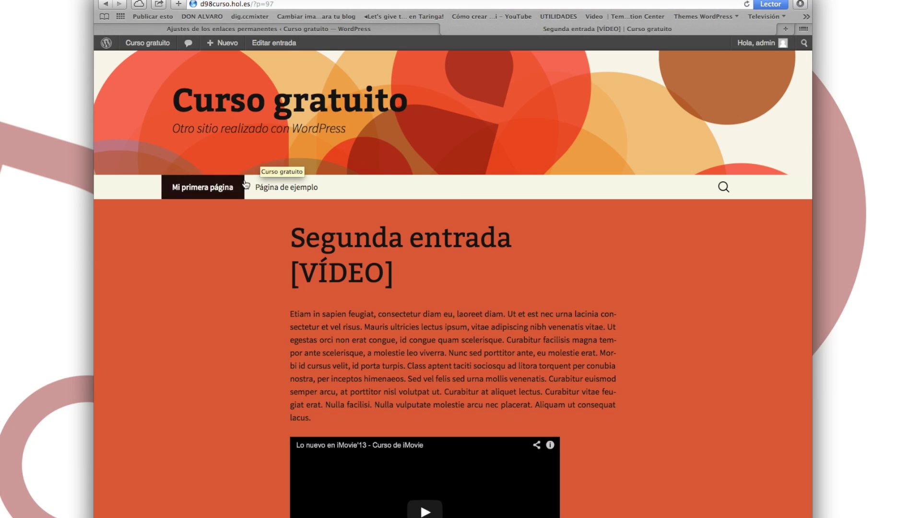
# Check the address of the post Grabando un capítulo del curso [ESTANDAR], and reopen Segunda entrada [VÍDEO] from the blog's home page
pyautogui.click(263, 111)
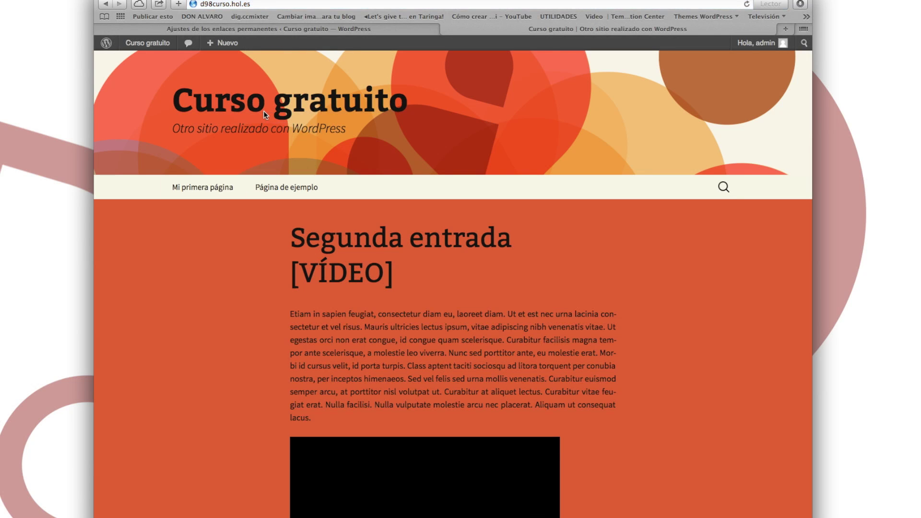
pyautogui.scroll(-10, 341, 347)
pyautogui.click(341, 347)
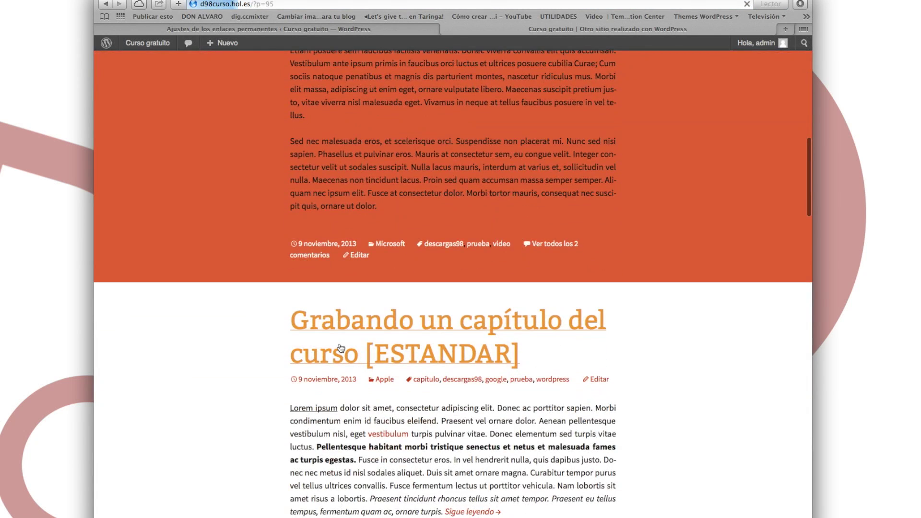
pyautogui.click(226, 25)
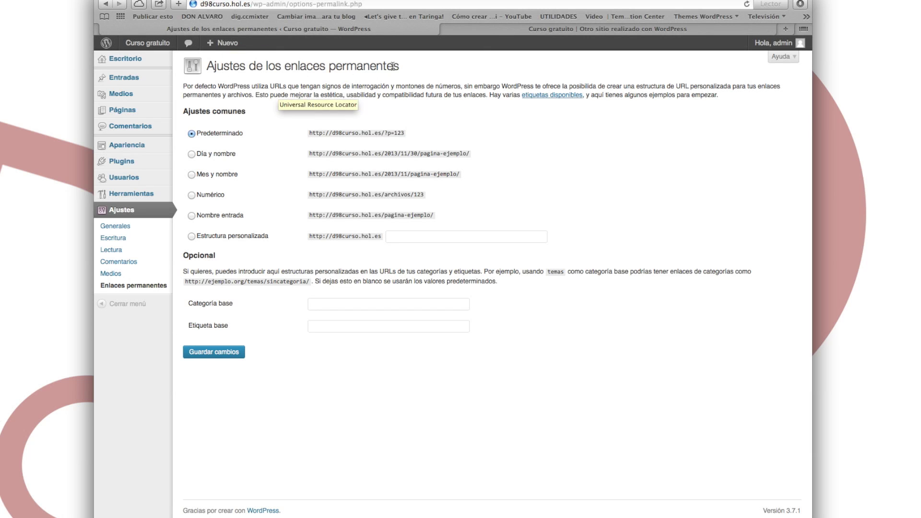
pyautogui.click(500, 31)
pyautogui.click(329, 240)
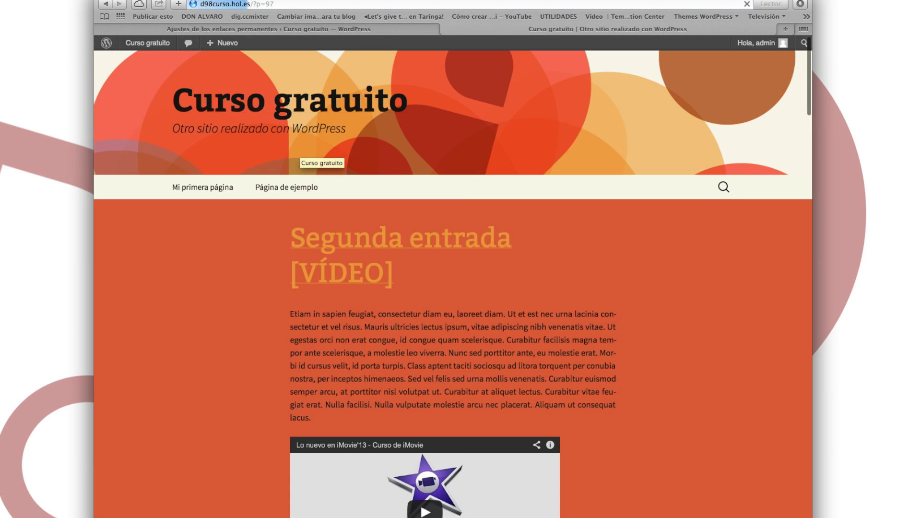
# Set the permalink structure to Nombre entrada and save the changes
pyautogui.click(220, 29)
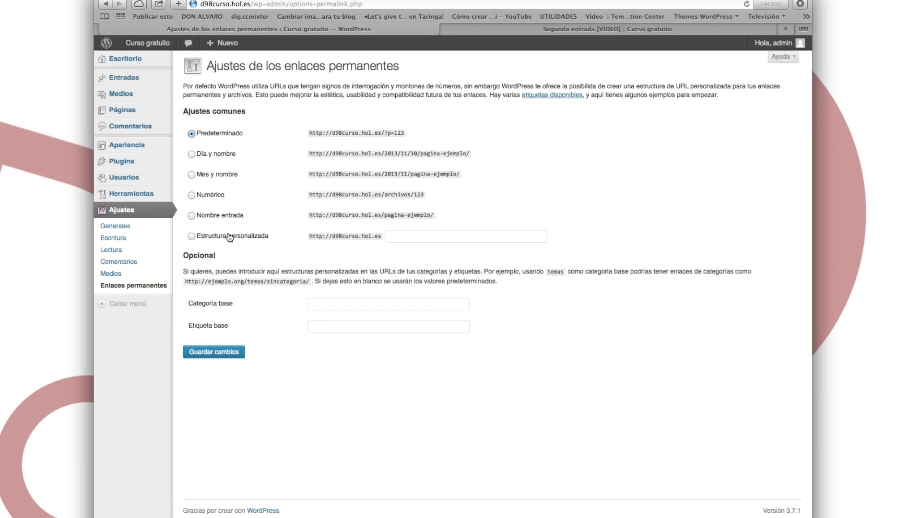
pyautogui.click(224, 215)
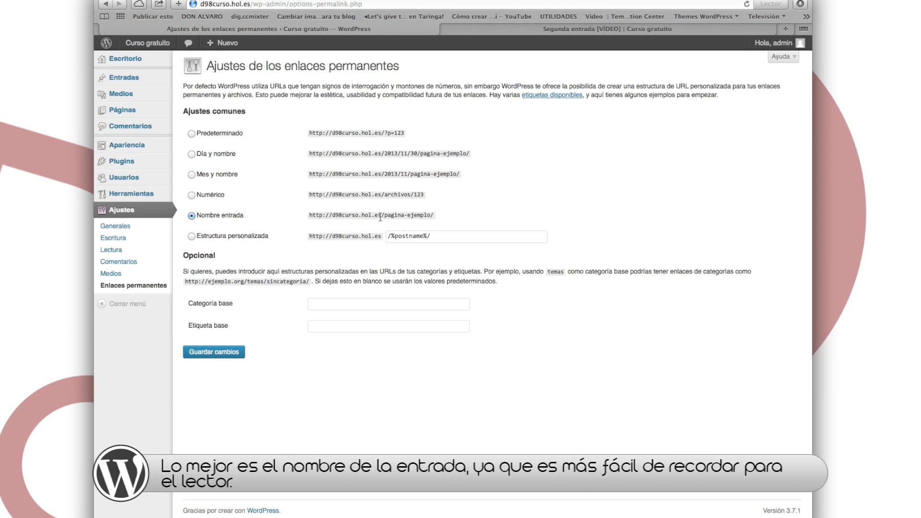
pyautogui.click(474, 27)
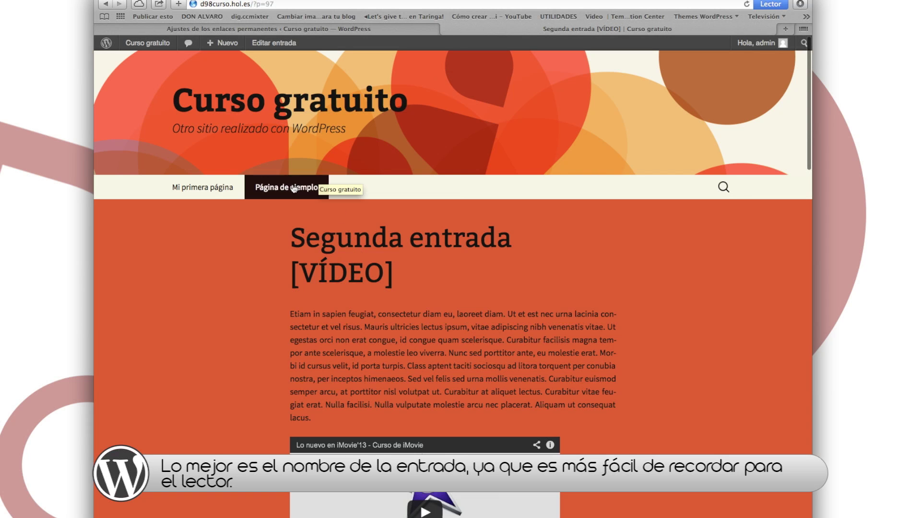
pyautogui.click(280, 29)
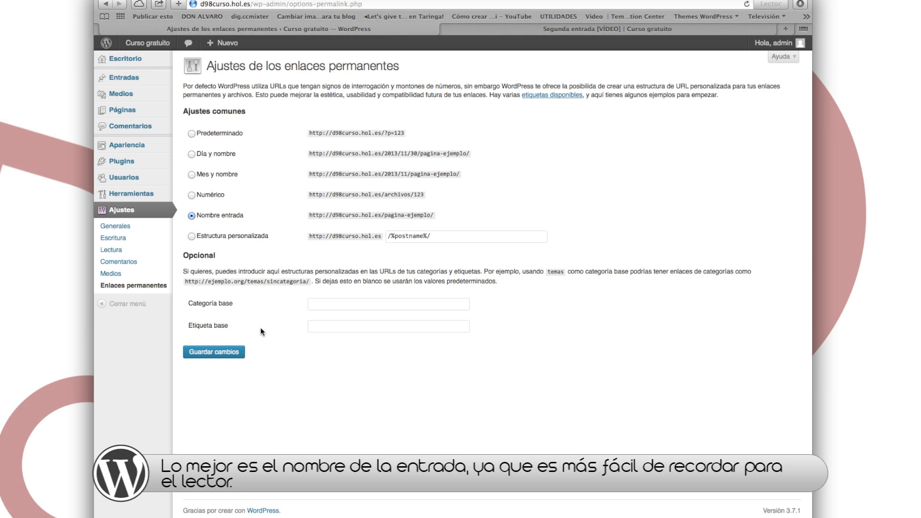
pyautogui.click(215, 357)
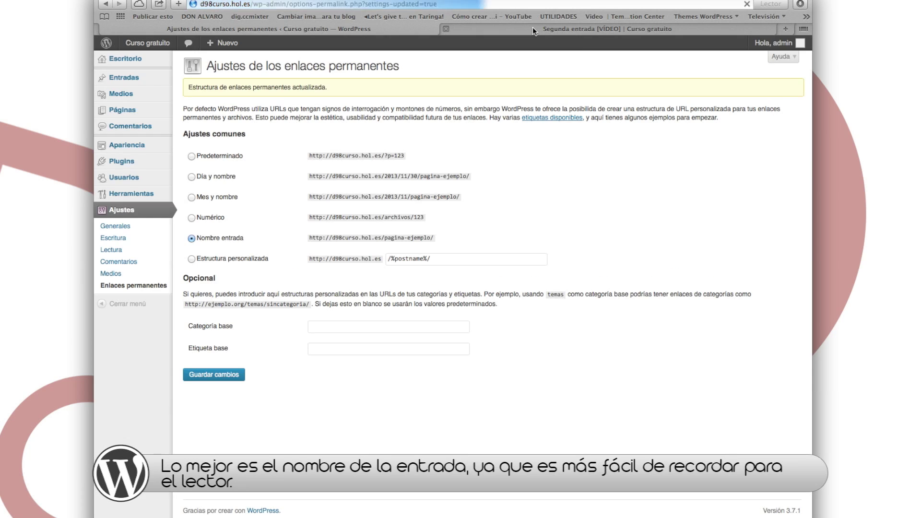
# Reopen Segunda entrada [VÍDEO] from the blog's home page and compare its address with the post title
pyautogui.click(533, 27)
pyautogui.click(326, 96)
pyautogui.click(348, 235)
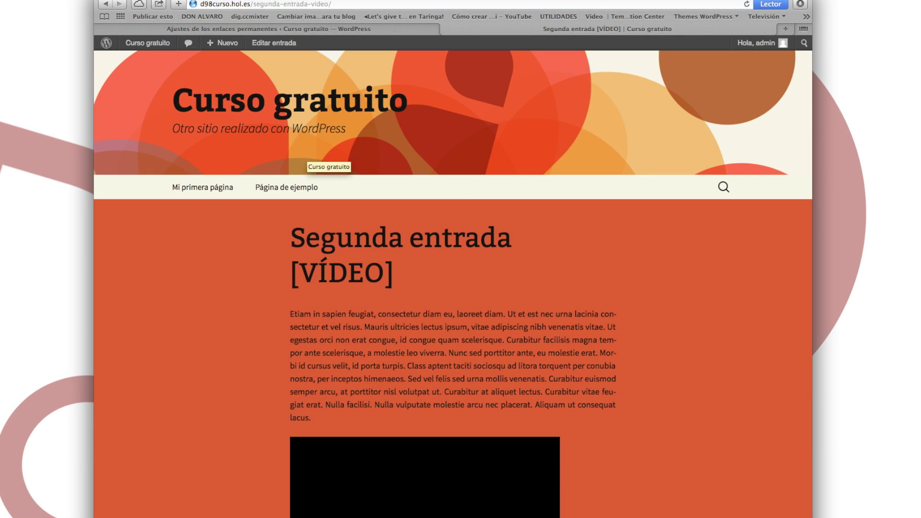
pyautogui.moveTo(253, 4); pyautogui.dragTo(330, 3)
pyautogui.moveTo(291, 235); pyautogui.dragTo(505, 262)
pyautogui.click(441, 262)
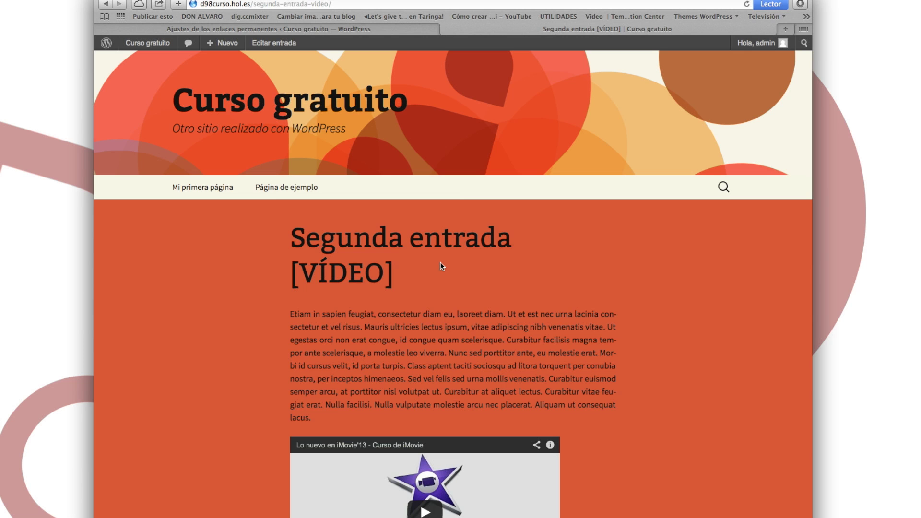
# Look through the open post, and check the addresses of Página de ejemplo and Mi primera página
pyautogui.scroll(-12, 441, 267)
pyautogui.scroll(3, 433, 273)
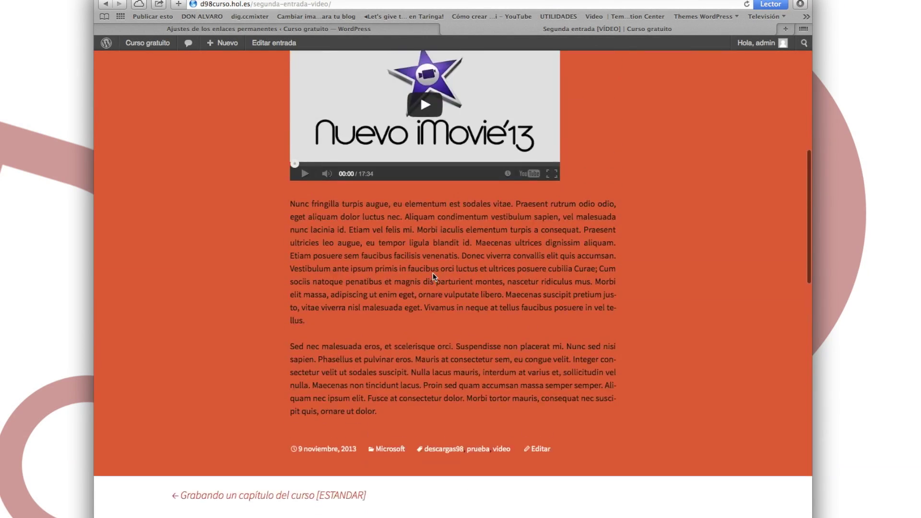
pyautogui.scroll(10, 433, 272)
pyautogui.click(285, 186)
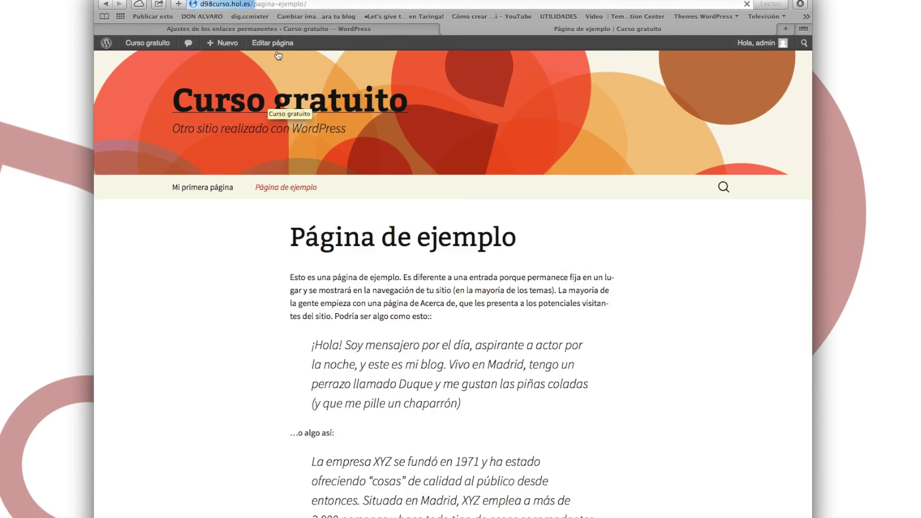
pyautogui.click(219, 188)
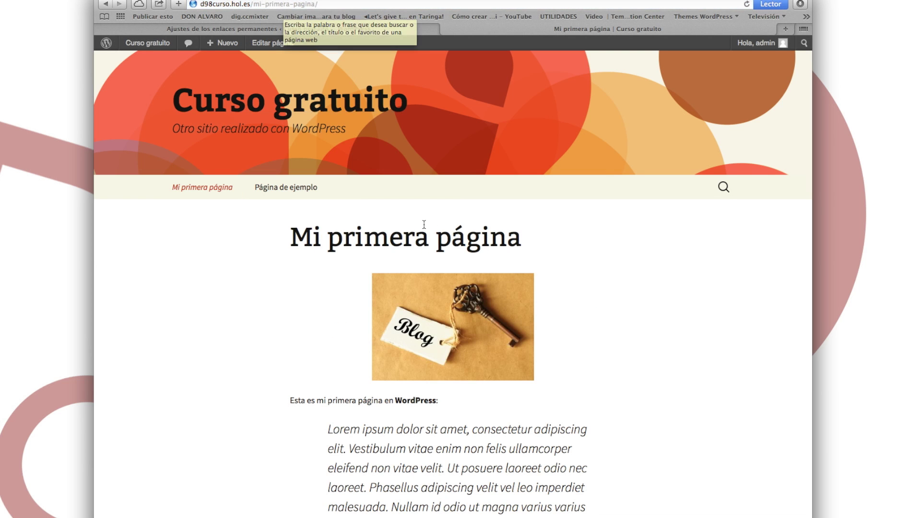
pyautogui.scroll(-10, 424, 224)
pyautogui.scroll(10, 456, 267)
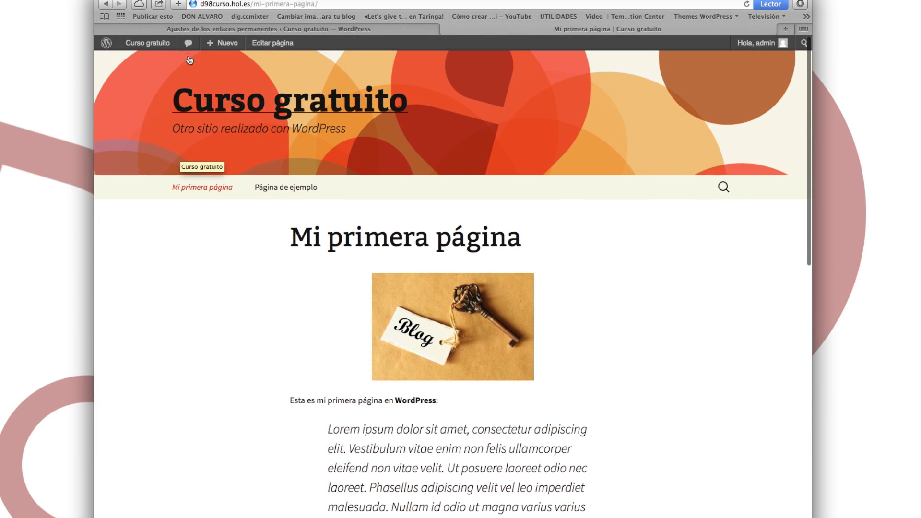
# Return to the permalink settings, try the Estructura personalizada and Numérico options, and reselect Nombre entrada
pyautogui.click(188, 29)
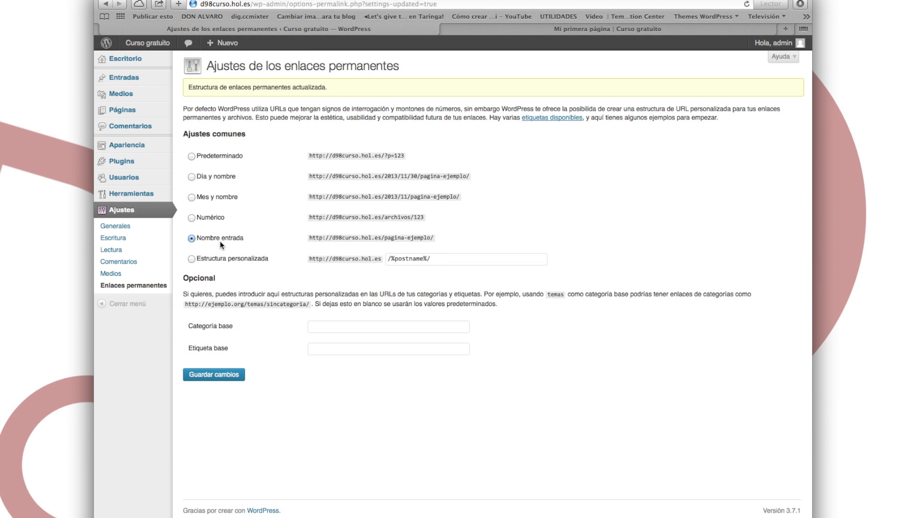
pyautogui.click(220, 259)
pyautogui.doubleClick(206, 219)
pyautogui.click(204, 239)
# Open the comment settings and review the notification, approval, moderation, blacklist and avatar options
pyautogui.click(113, 261)
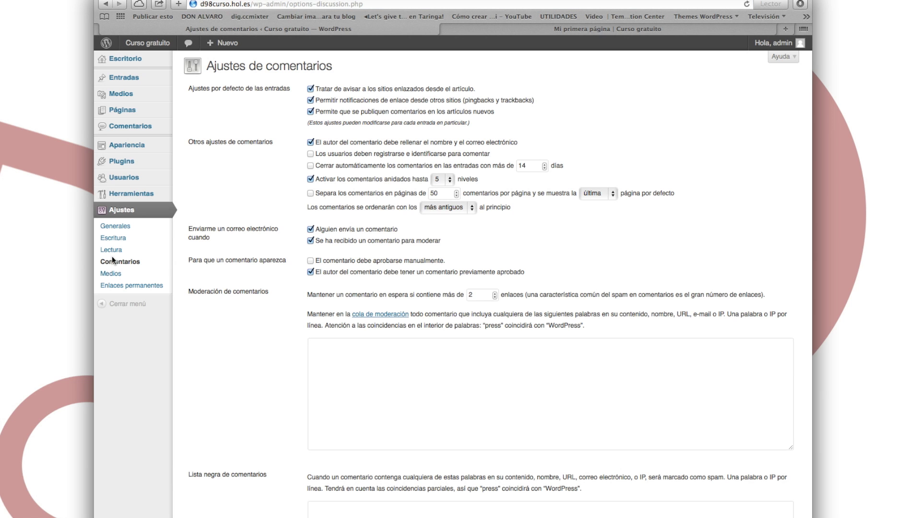
pyautogui.scroll(-10, 228, 325)
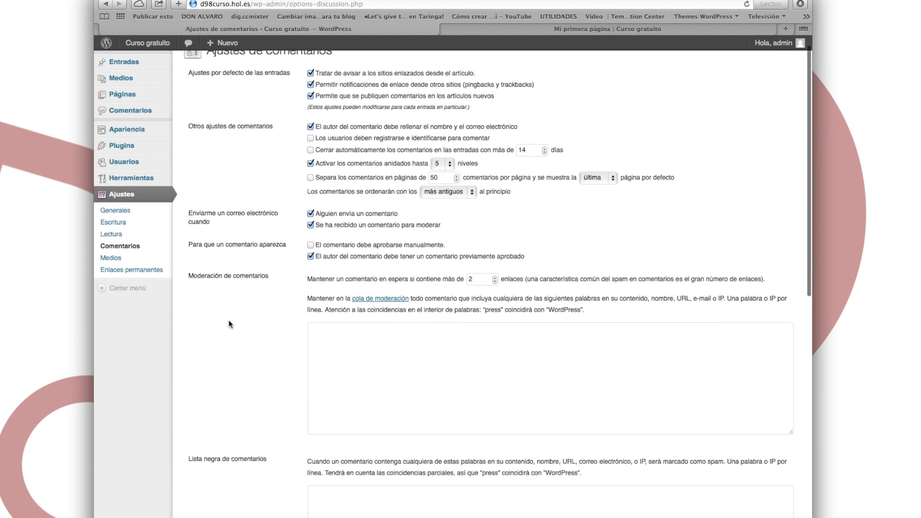
pyautogui.scroll(8, 228, 324)
pyautogui.scroll(2, 228, 324)
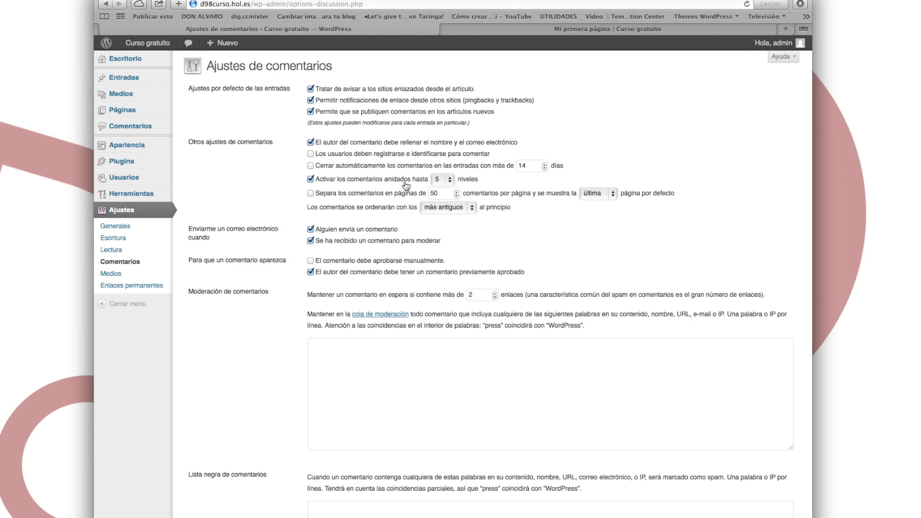
pyautogui.scroll(-1, 373, 213)
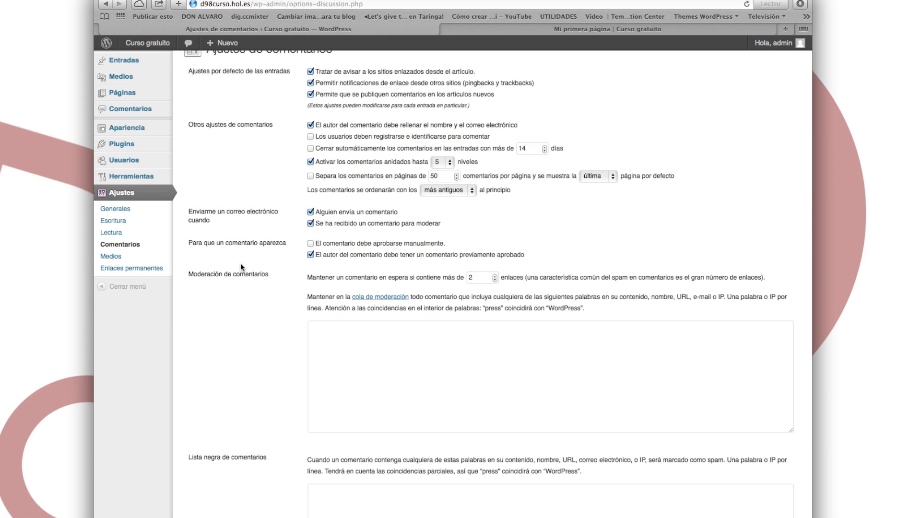
pyautogui.scroll(-2, 269, 315)
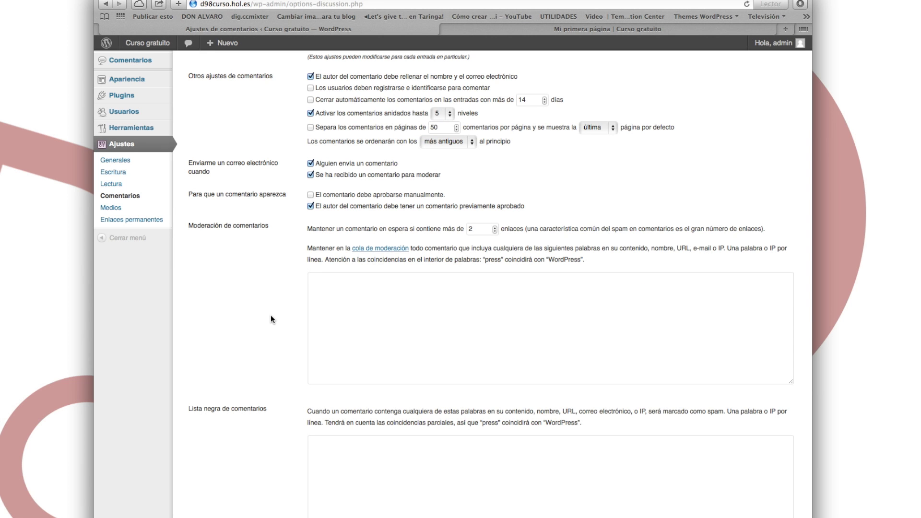
pyautogui.scroll(-10, 270, 315)
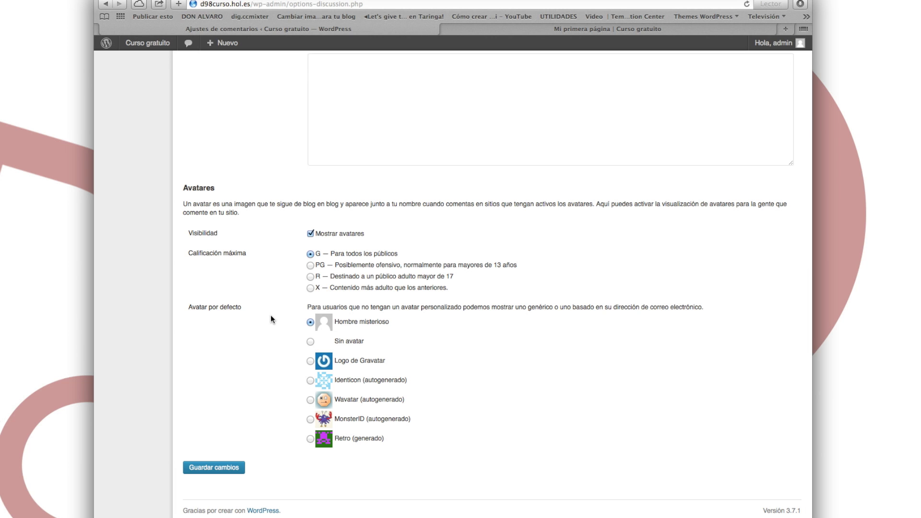
pyautogui.scroll(10, 270, 315)
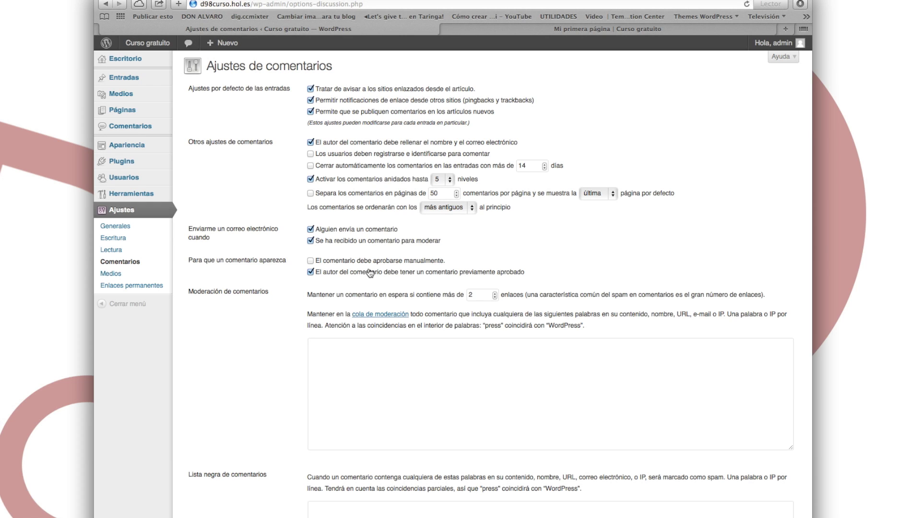
# Open the Herramientas section and look through its available tools, import and export pages
pyautogui.click(155, 194)
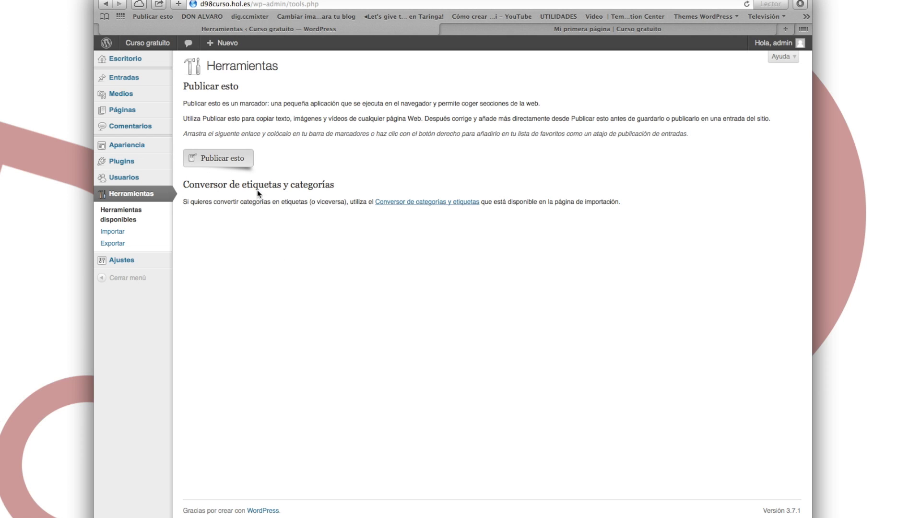
pyautogui.click(452, 204)
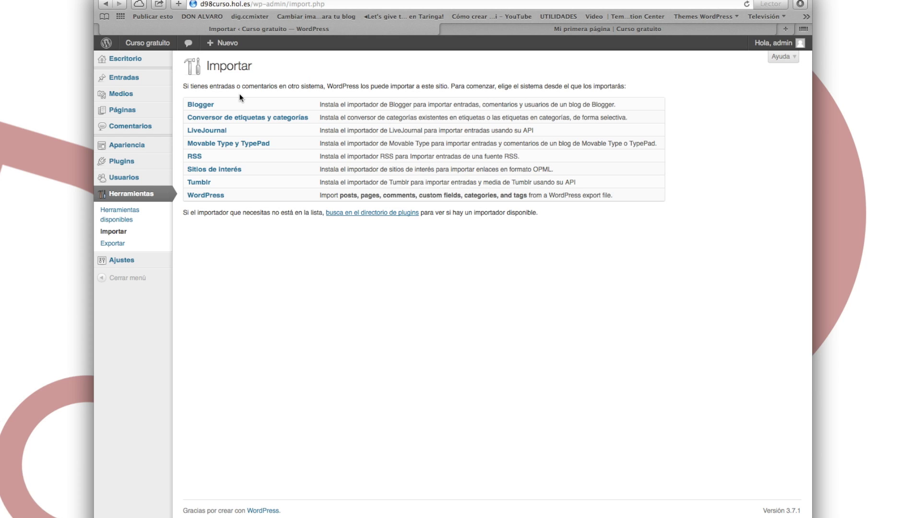
pyautogui.click(101, 246)
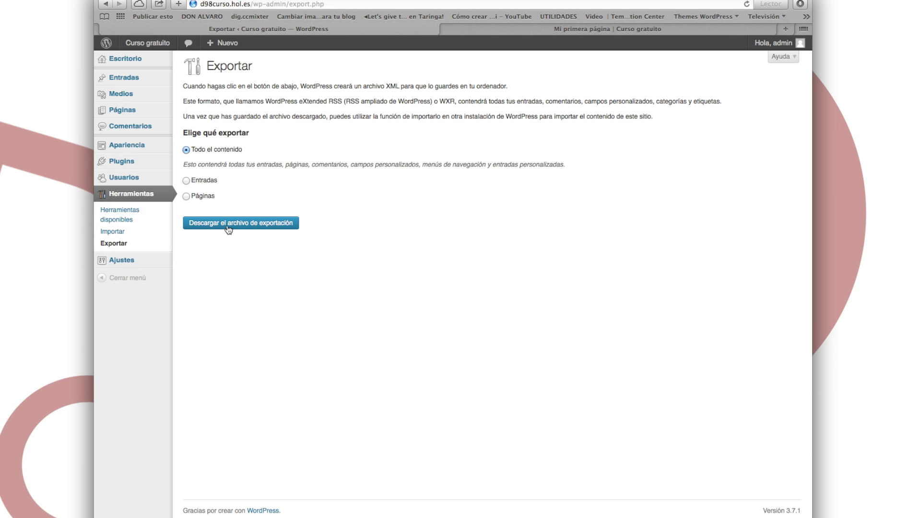
pyautogui.click(138, 229)
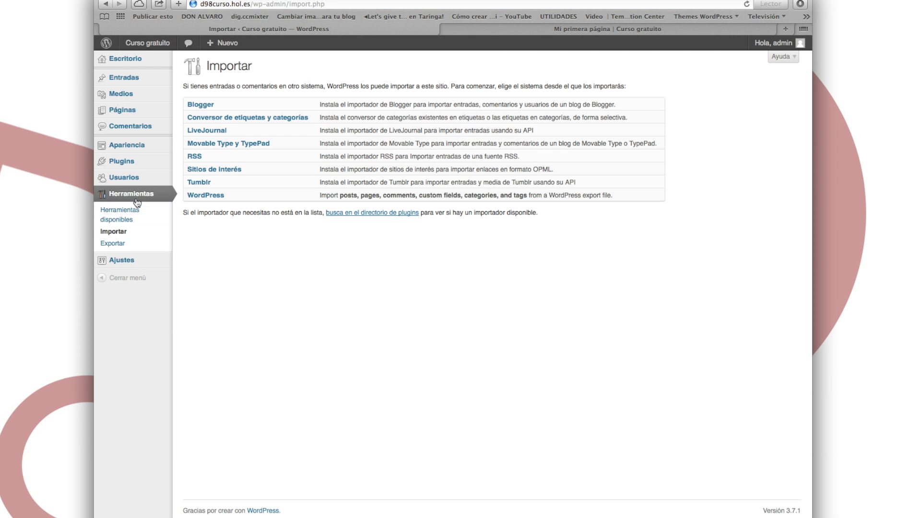
# Revisit the general settings and the available tools page, and show the options under Plugins
pyautogui.click(124, 260)
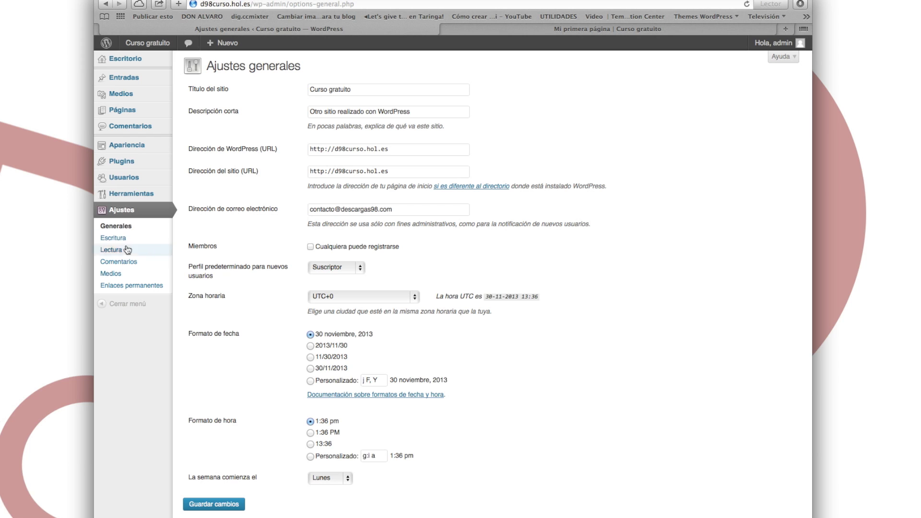
pyautogui.click(128, 193)
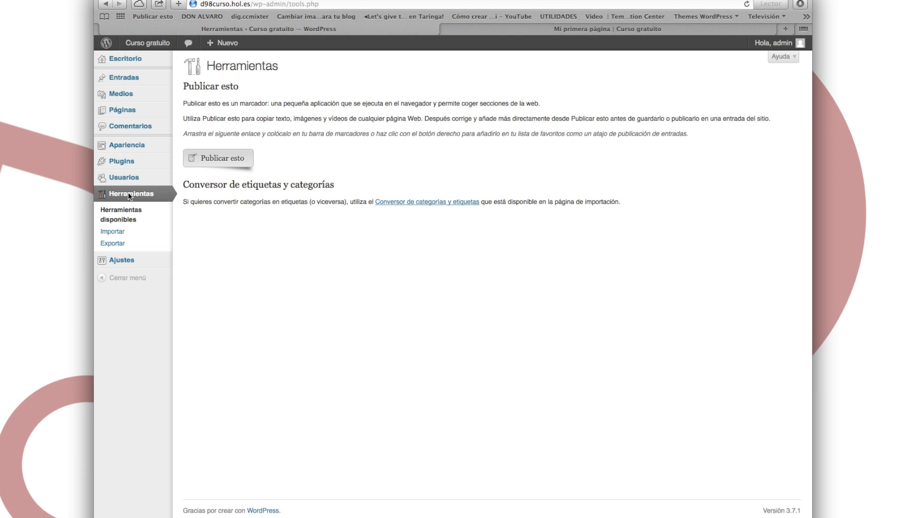
pyautogui.moveTo(124, 161)
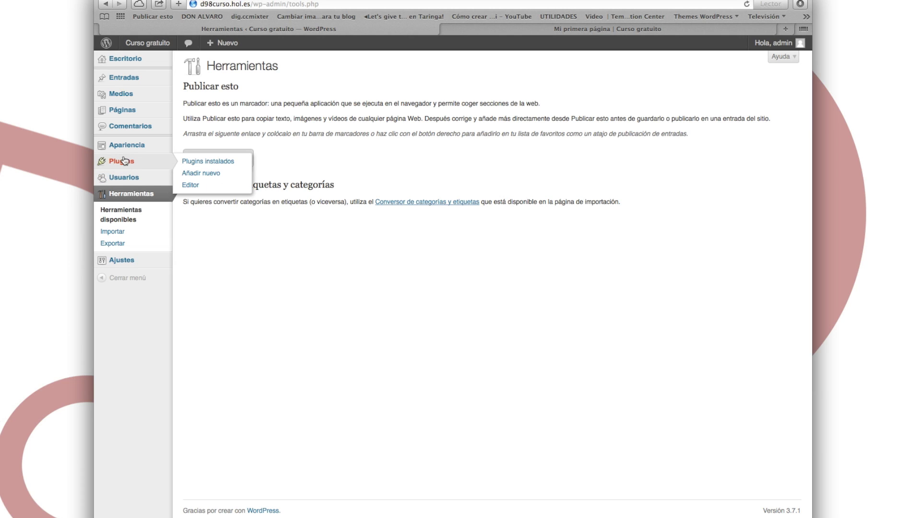